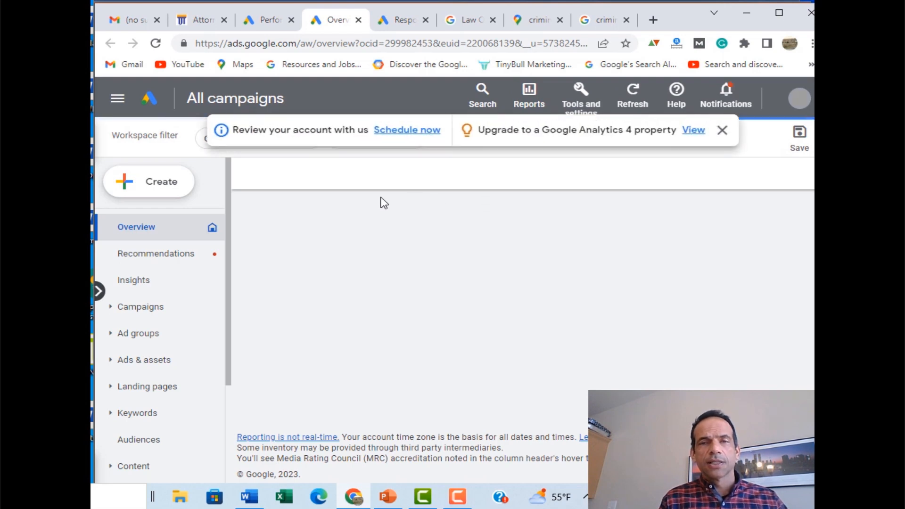
Step: From the Campaigns page, dismiss the account review notice and start a new campaign
click(139, 308)
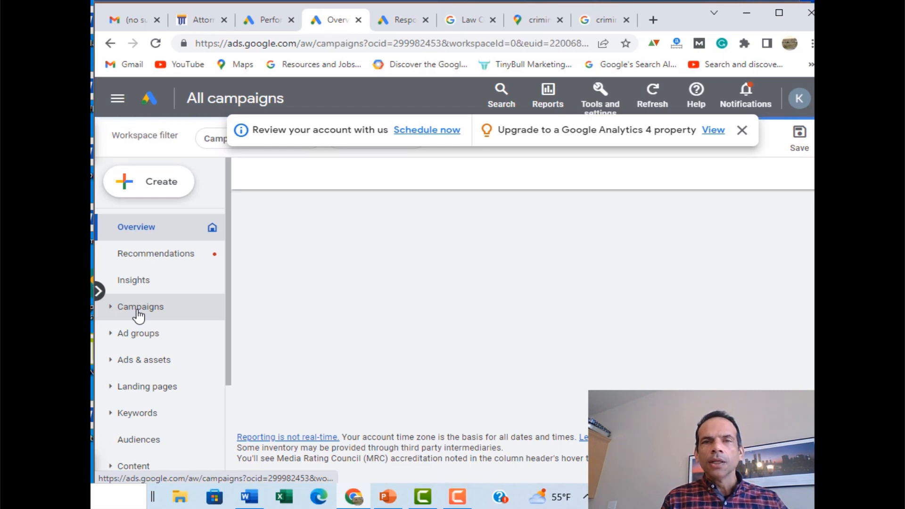
click(743, 131)
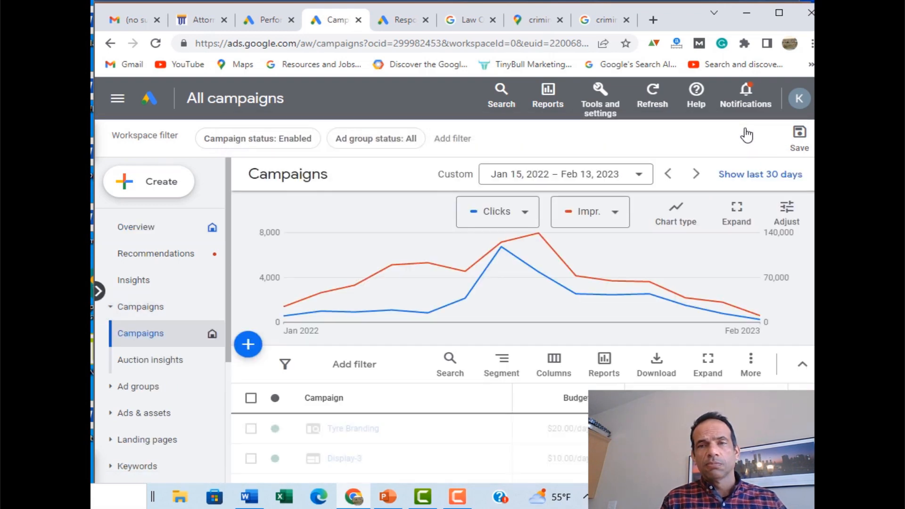
click(247, 351)
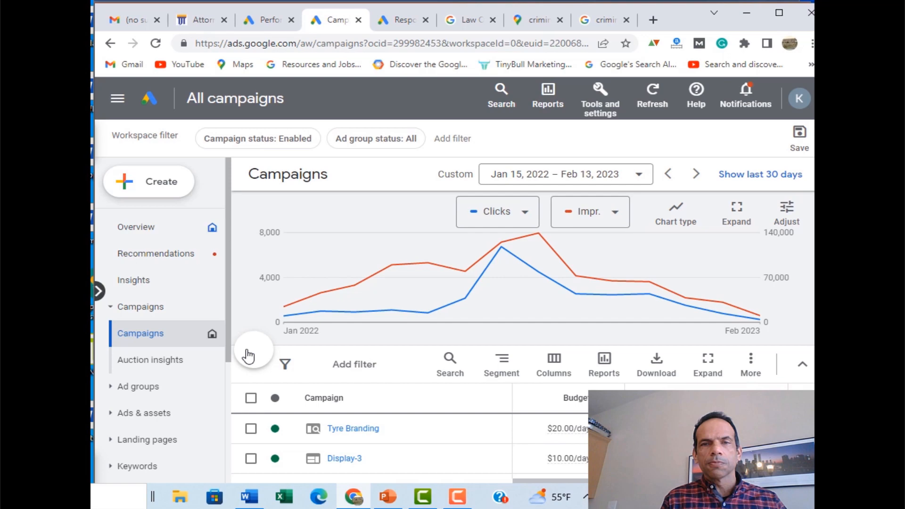
click(288, 365)
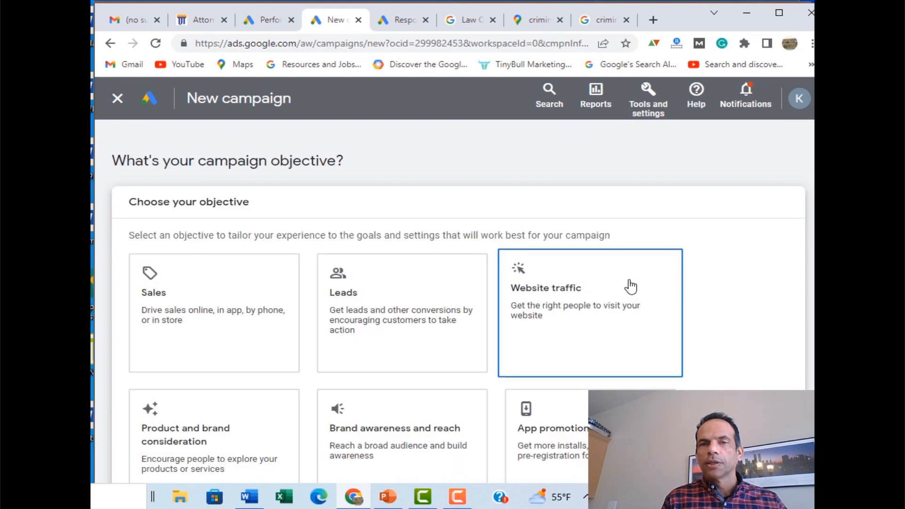
Step: Skip the goal guidance and choose Smart as the campaign type
scroll(667, 282, down, 4)
scroll(662, 288, down, 2)
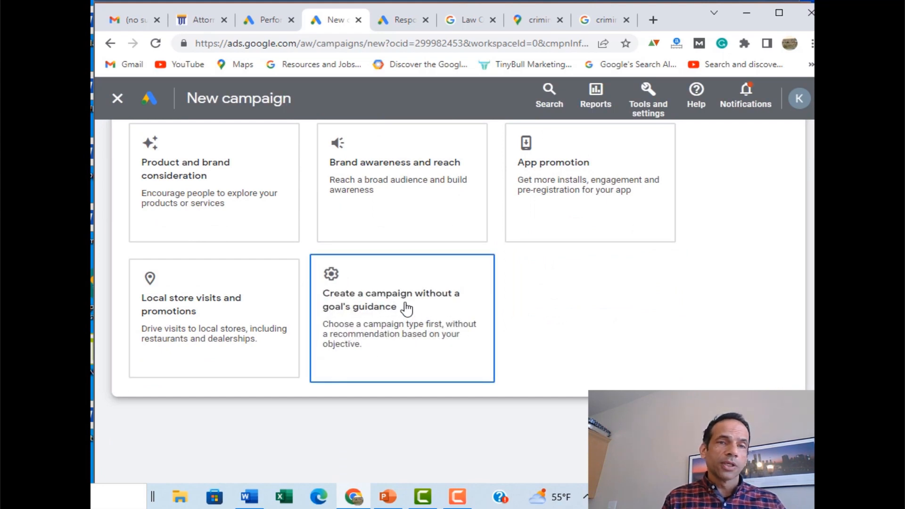
scroll(405, 307, up, 4)
scroll(405, 307, down, 4)
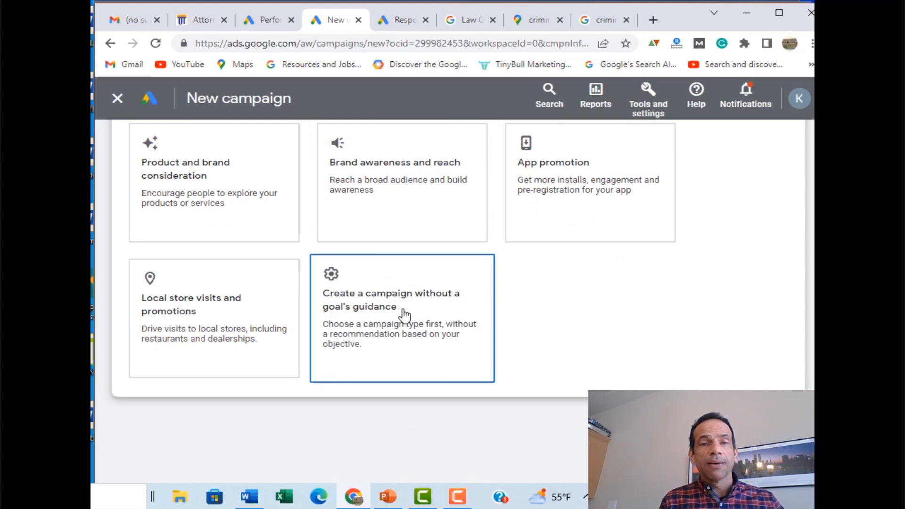
click(404, 314)
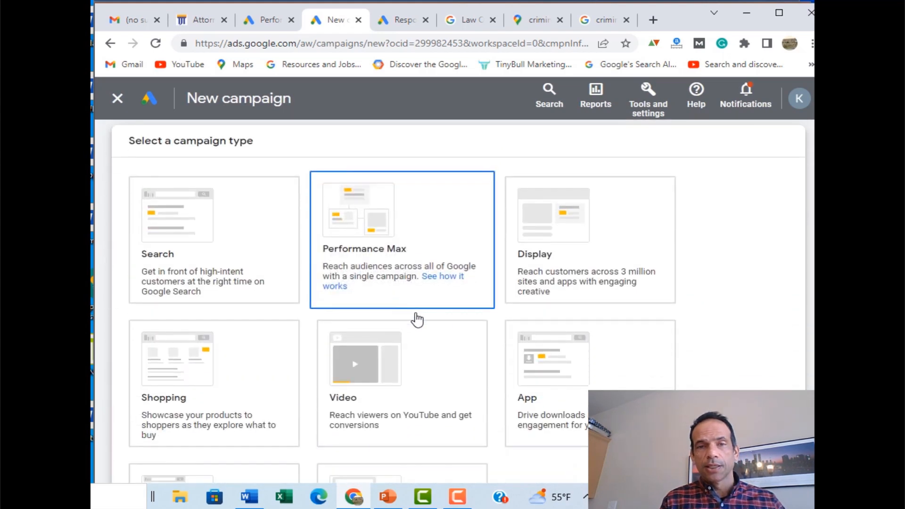
scroll(791, 280, down, 1)
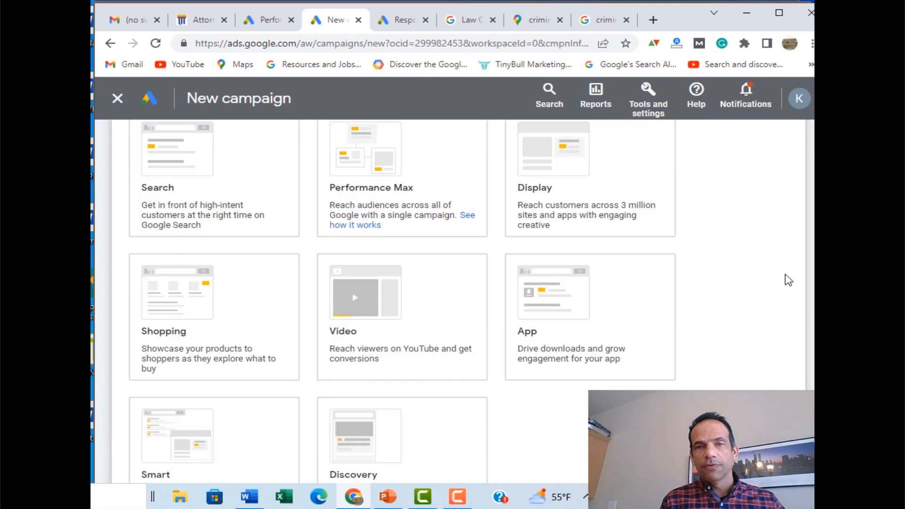
scroll(412, 410, down, 1)
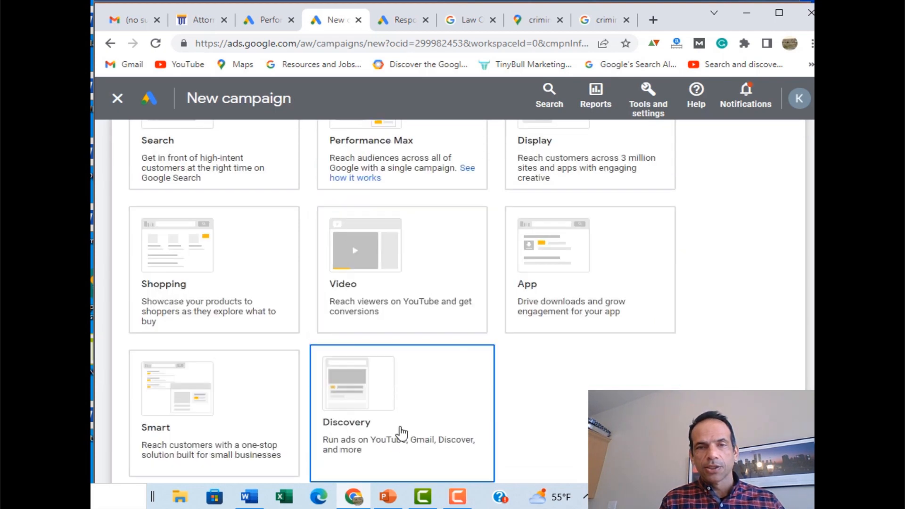
click(183, 420)
scroll(355, 413, down, 2)
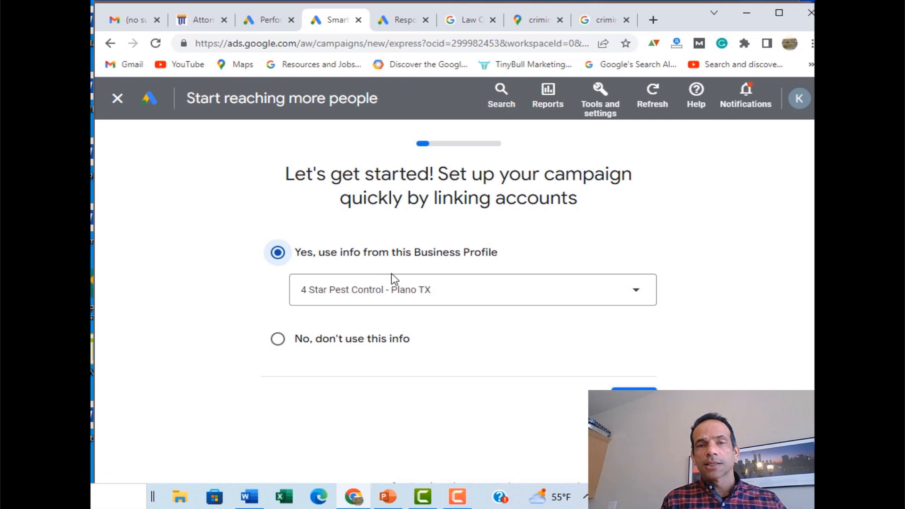
Step: Link the law office's Business Profile in Covina to the campaign and continue
click(636, 291)
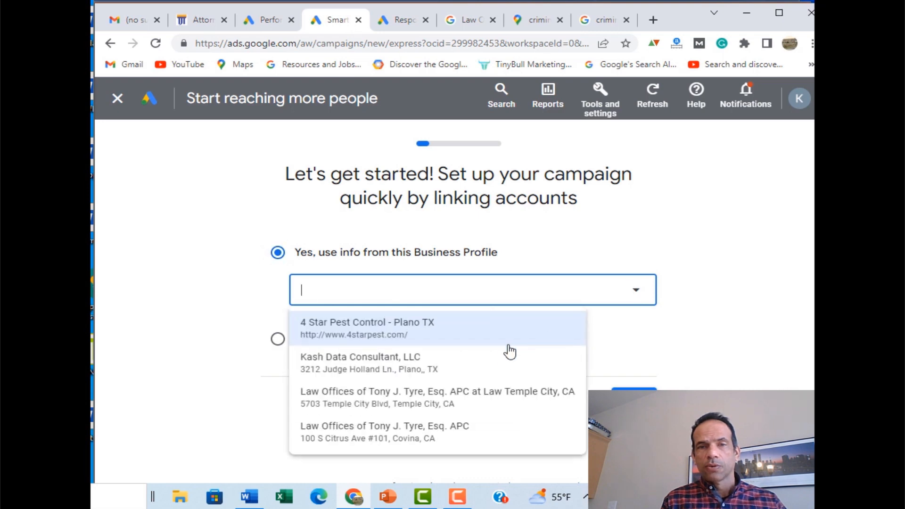
click(415, 440)
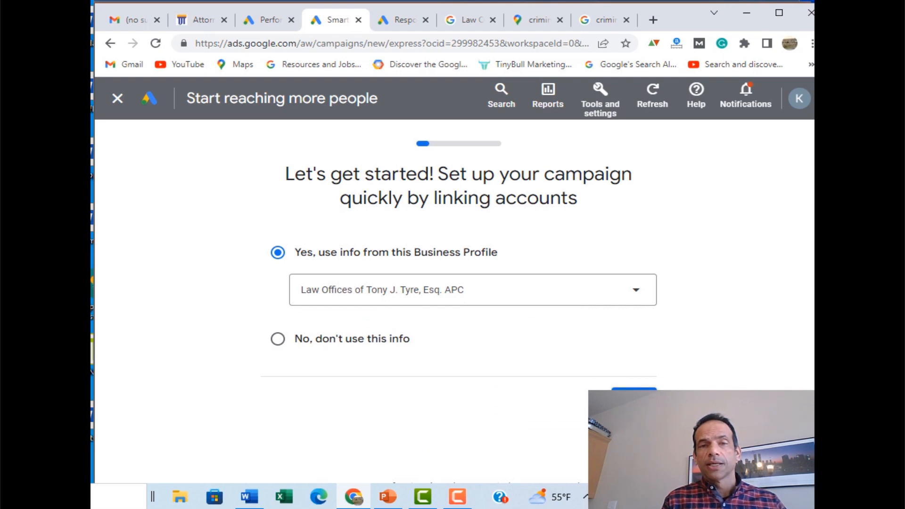
click(634, 398)
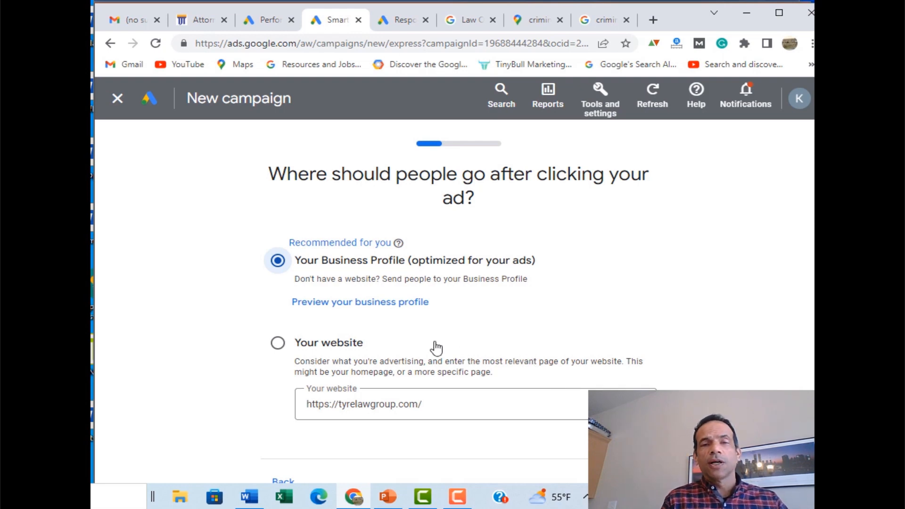
click(344, 346)
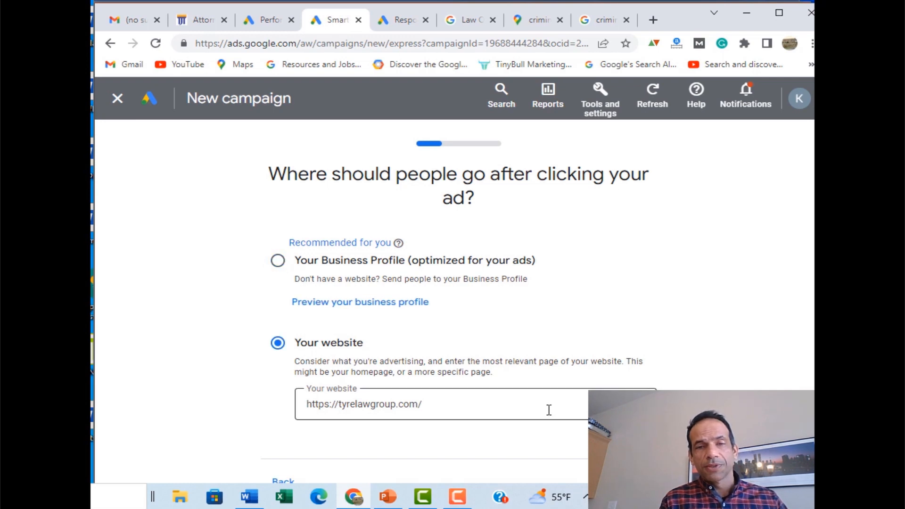
scroll(552, 409, down, 1)
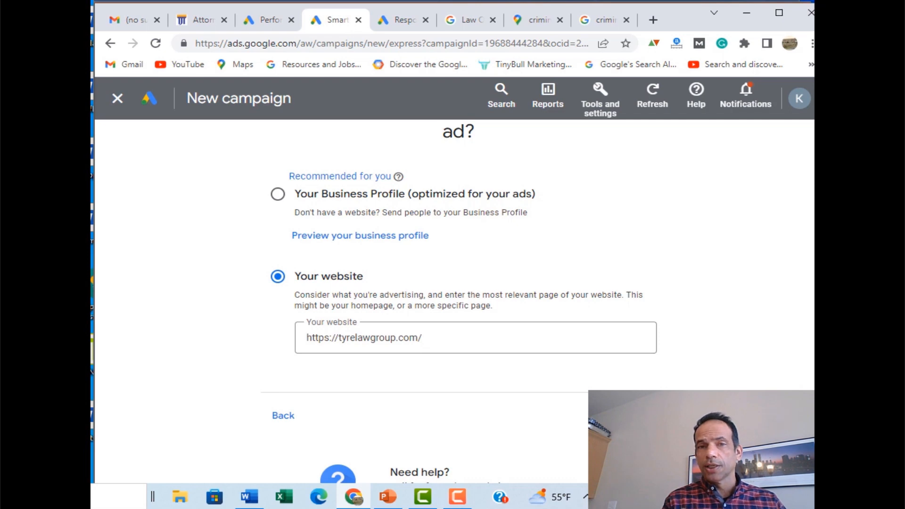
click(637, 415)
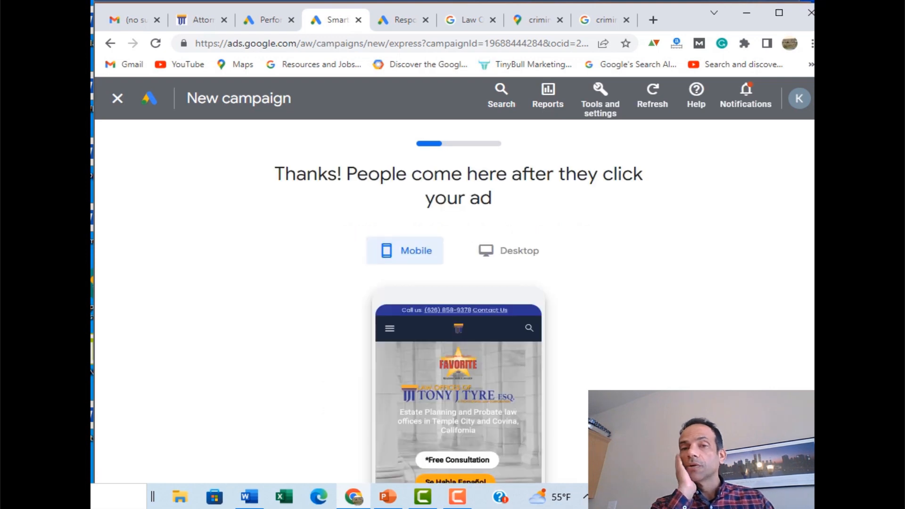
Step: Check the landing page's desktop preview, then continue to the advertising goal
click(497, 248)
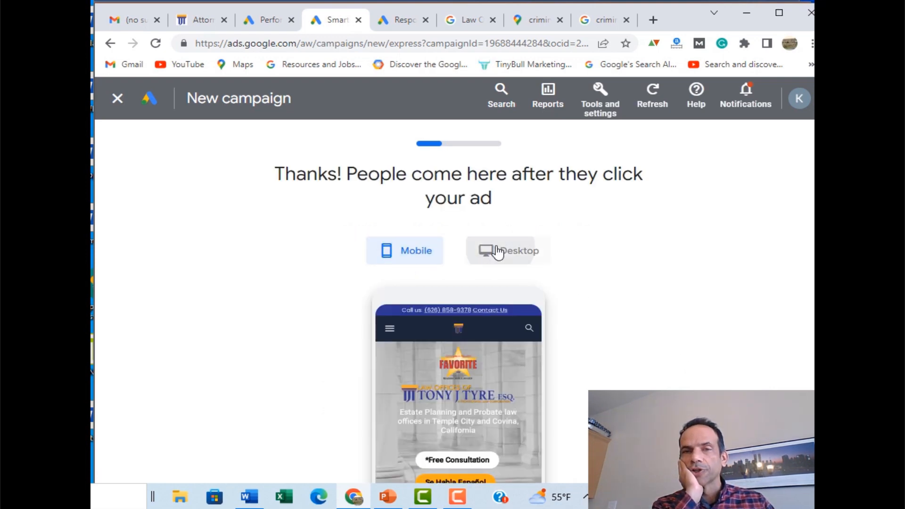
scroll(756, 259, down, 1)
scroll(756, 260, down, 3)
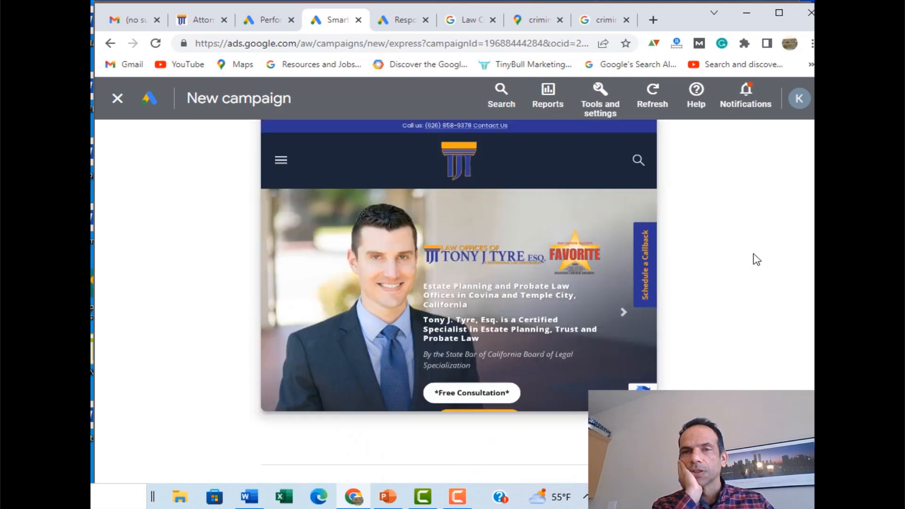
scroll(756, 259, up, 3)
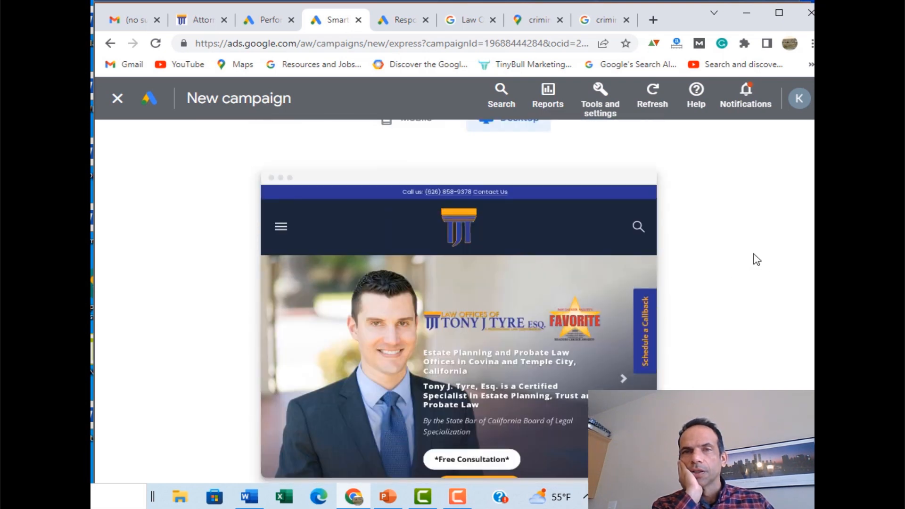
scroll(757, 259, down, 1)
scroll(756, 259, down, 2)
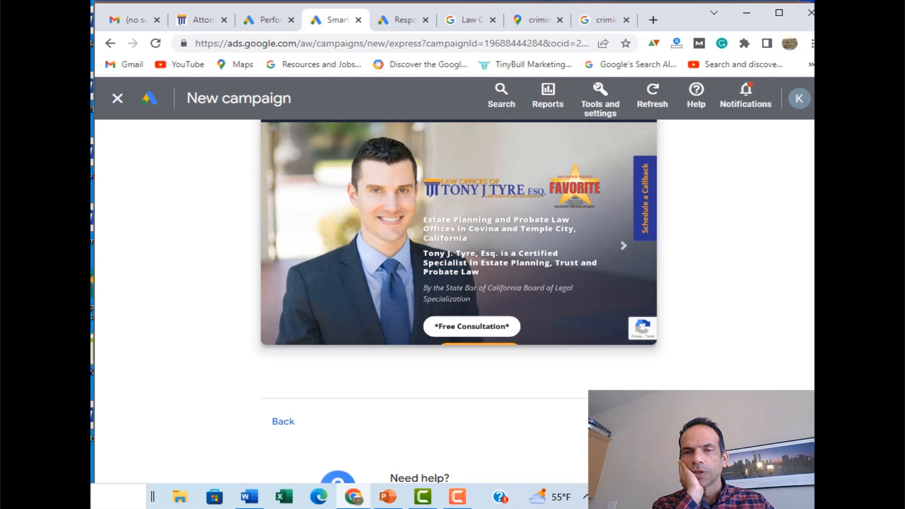
click(634, 422)
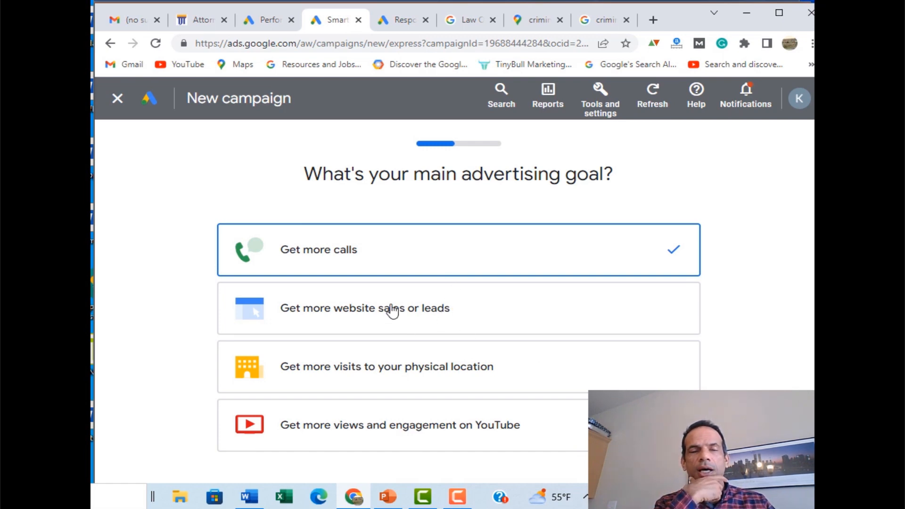
Step: Choose 'Get more website sales or leads' as the main goal and continue
click(370, 318)
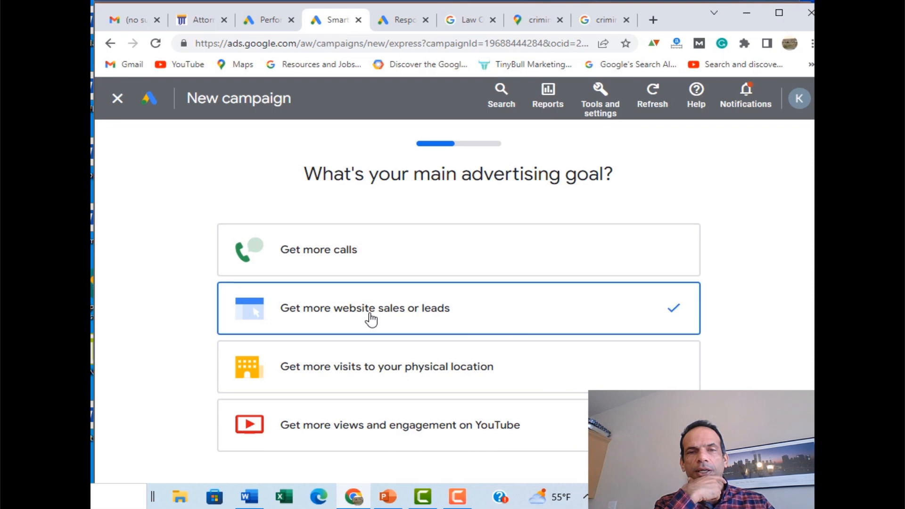
scroll(676, 367, down, 3)
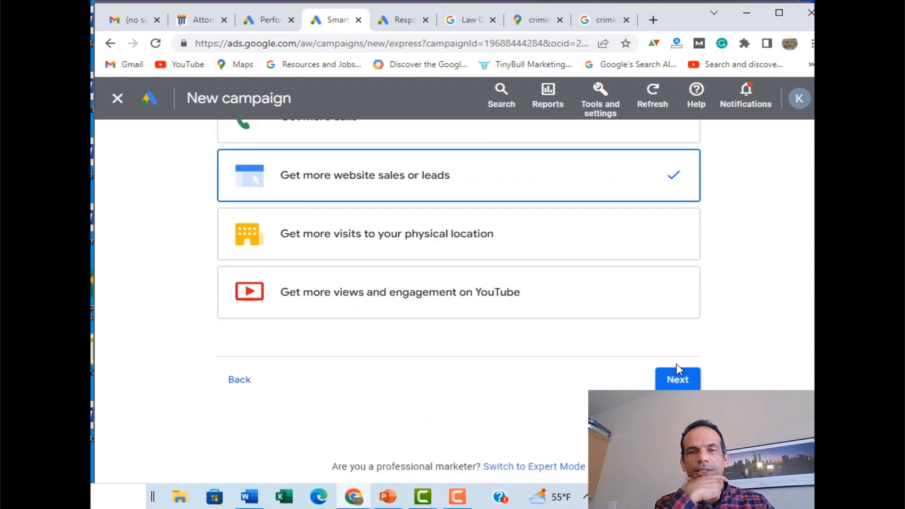
click(679, 380)
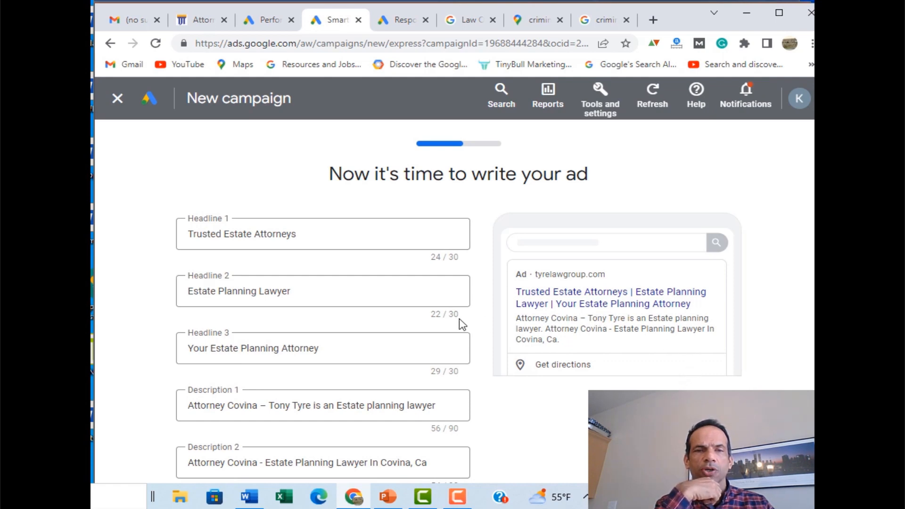
Step: Bring up the Word Smart-Campaign notes with draft headlines and descriptions
scroll(443, 319, down, 2)
scroll(444, 319, up, 2)
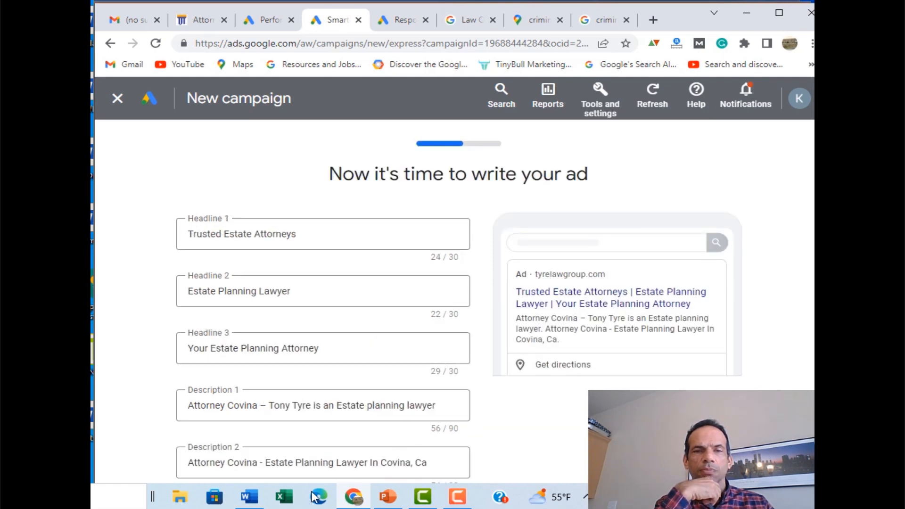
click(249, 496)
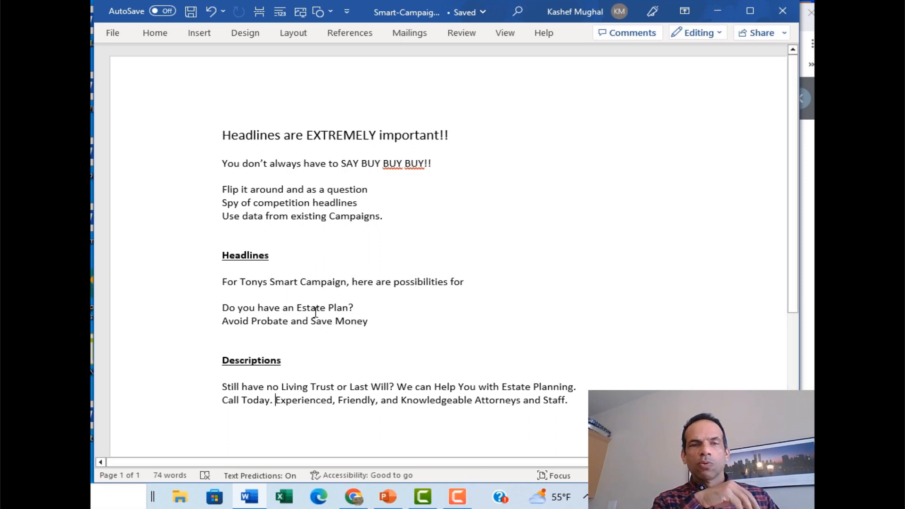
Step: Copy the headline idea 'Do you have an Estate Plan?' from the notes
drag(302, 301, 232, 300)
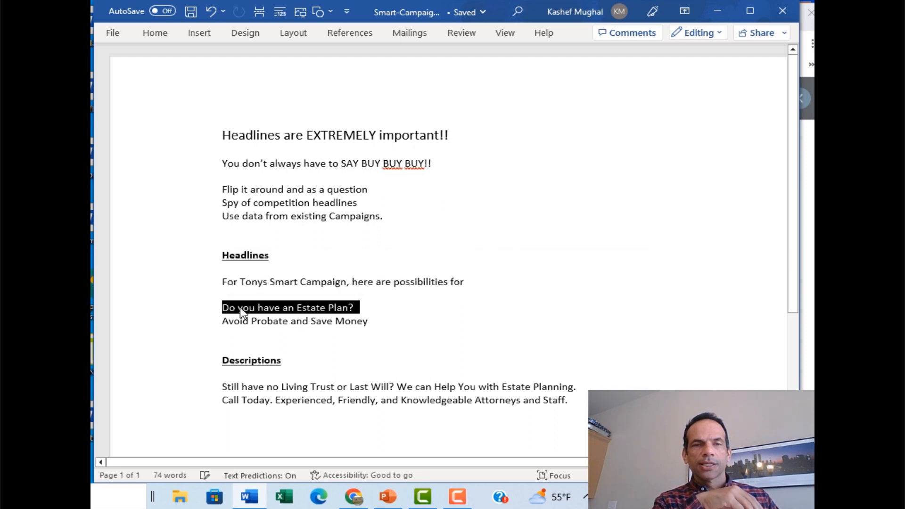
right_click(246, 314)
click(295, 83)
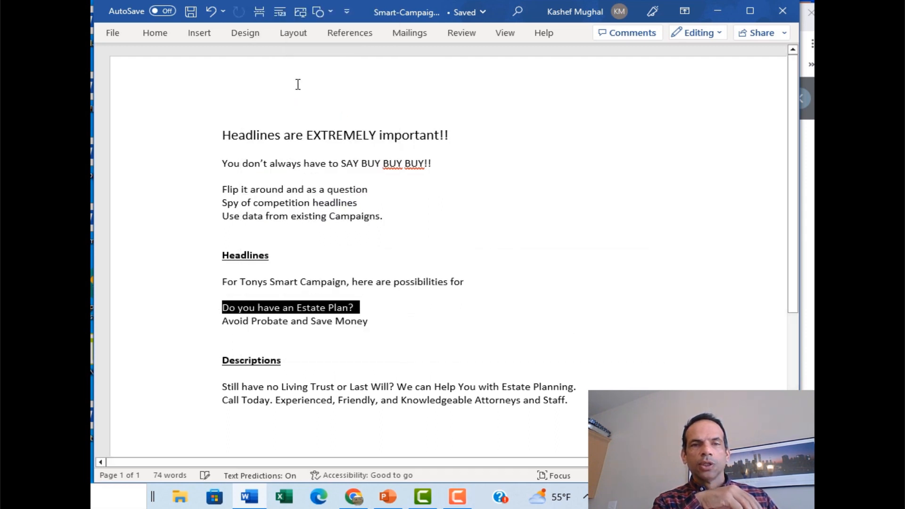
Step: Replace Headline 2 'Estate Planning Lawyer' with 'Do you have an Estate Plan?', keeping Headline 3
click(353, 496)
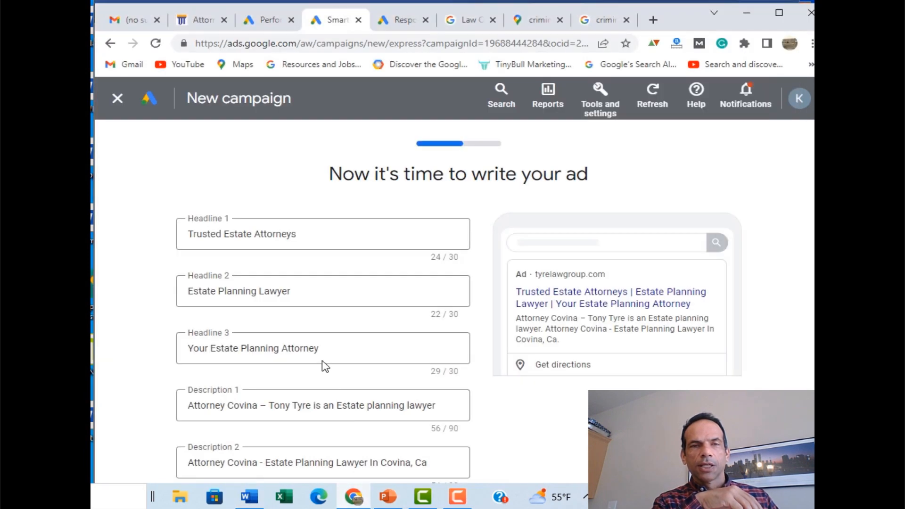
click(311, 293)
drag(311, 293, 181, 301)
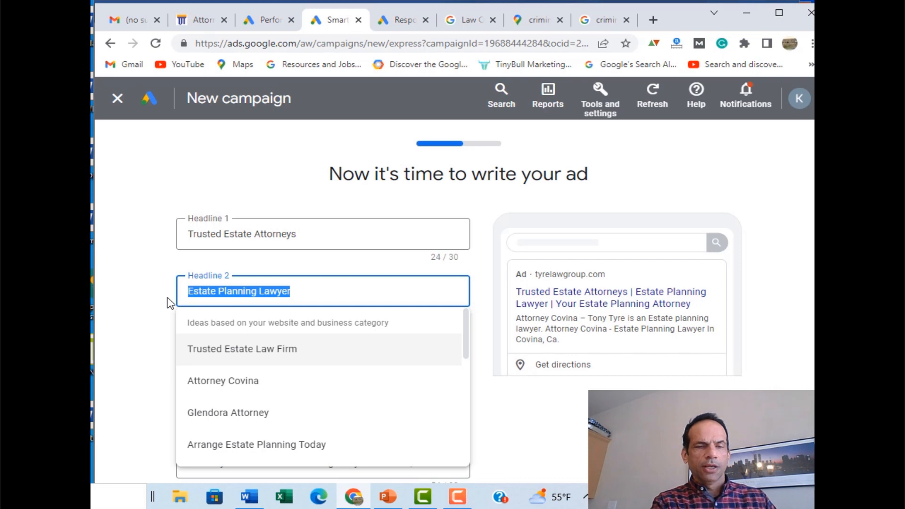
key(ctrl+v)
key(ctrl+v)
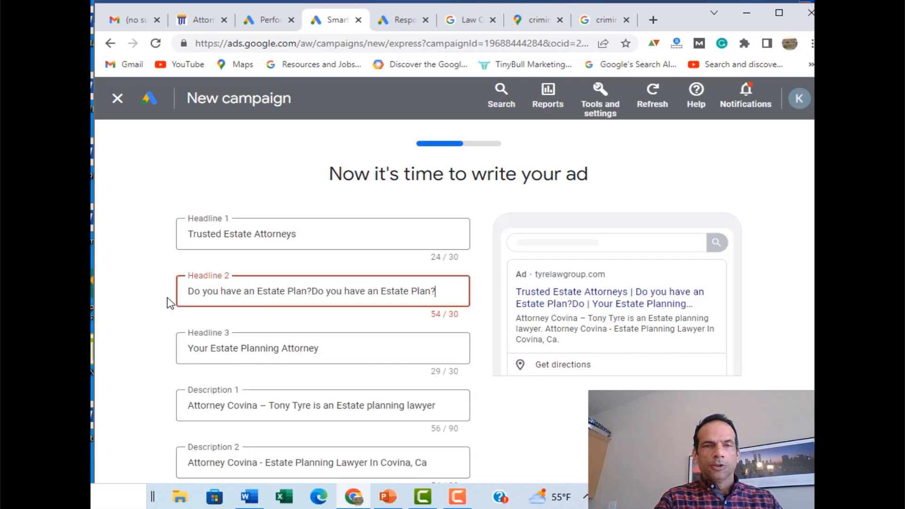
key(BackSpace)
key(BackSpace)
key(BackSpace)
key(BackSpace)
key(BackSpace)
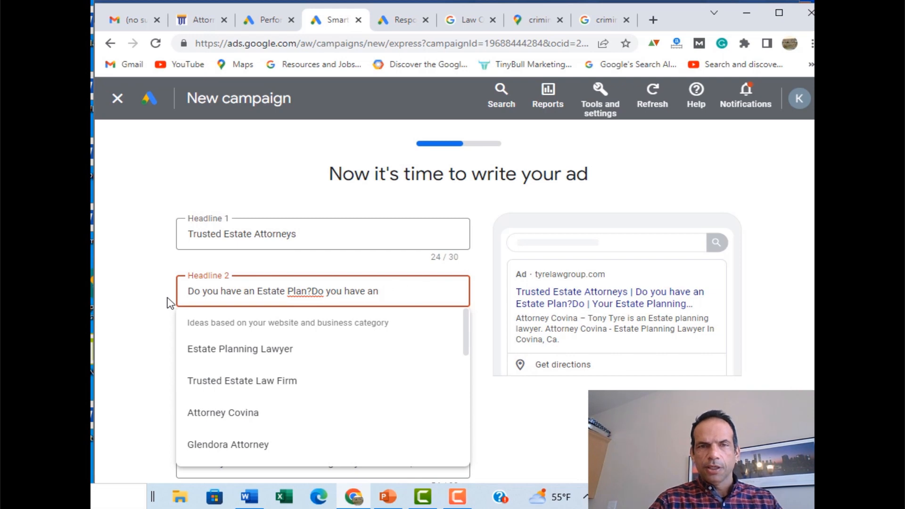
key(BackSpace)
key(BackSpace)
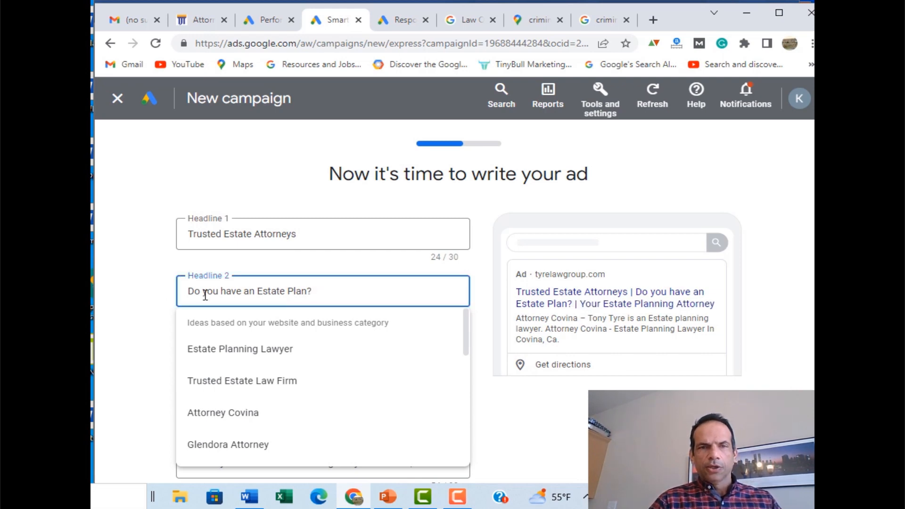
key(Tab)
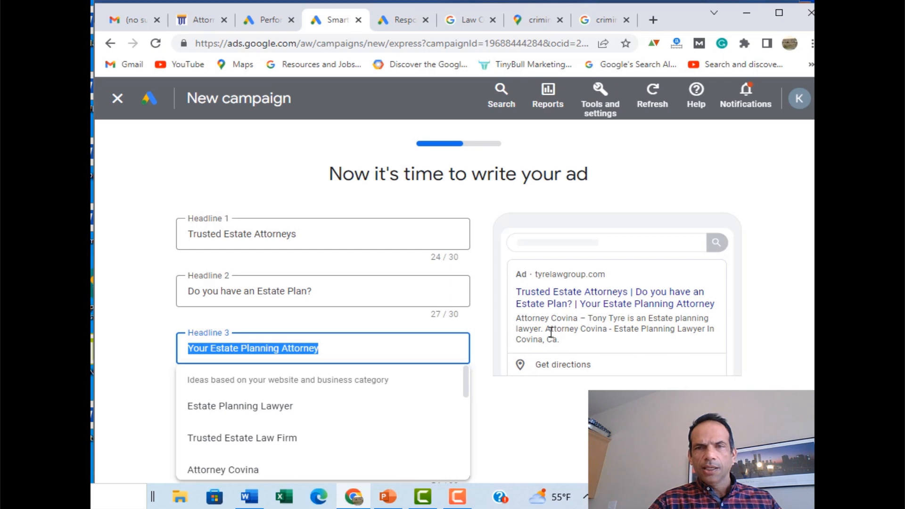
click(439, 358)
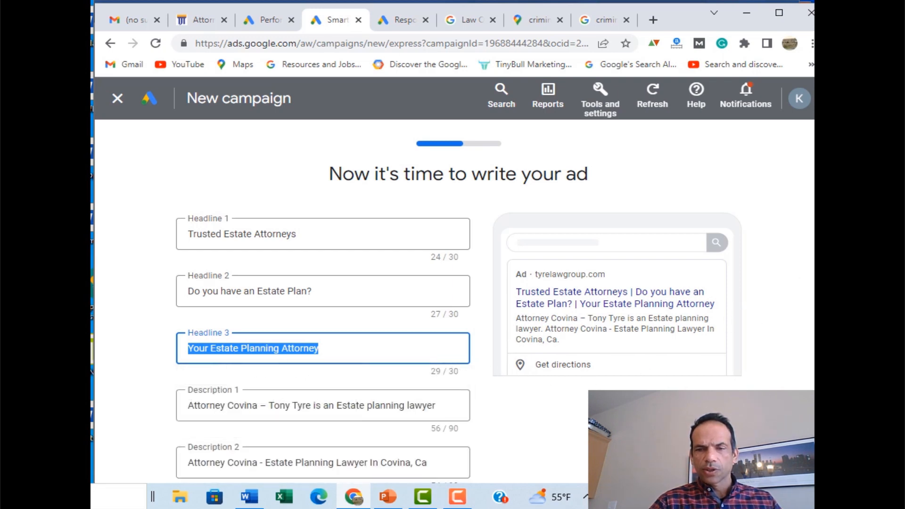
click(319, 348)
click(565, 422)
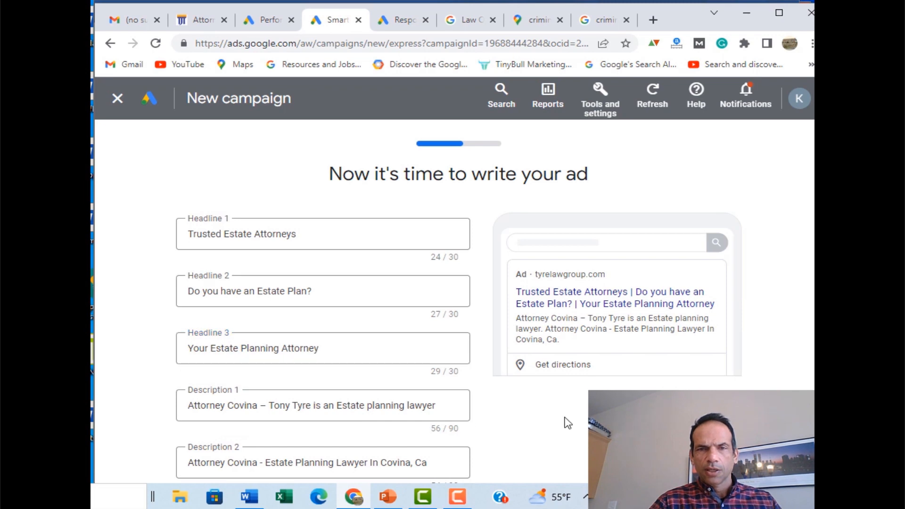
scroll(567, 423, down, 1)
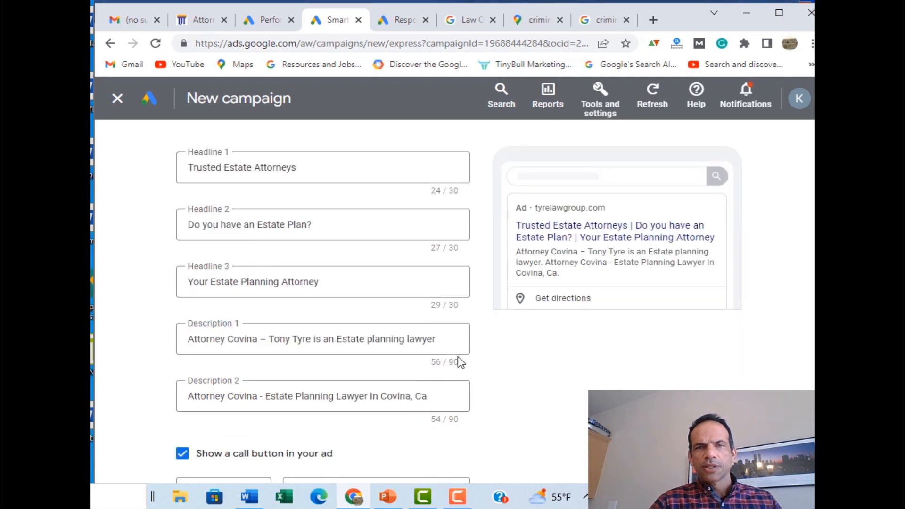
Step: Copy the first description idea from the Word notes and return to Chrome
click(249, 496)
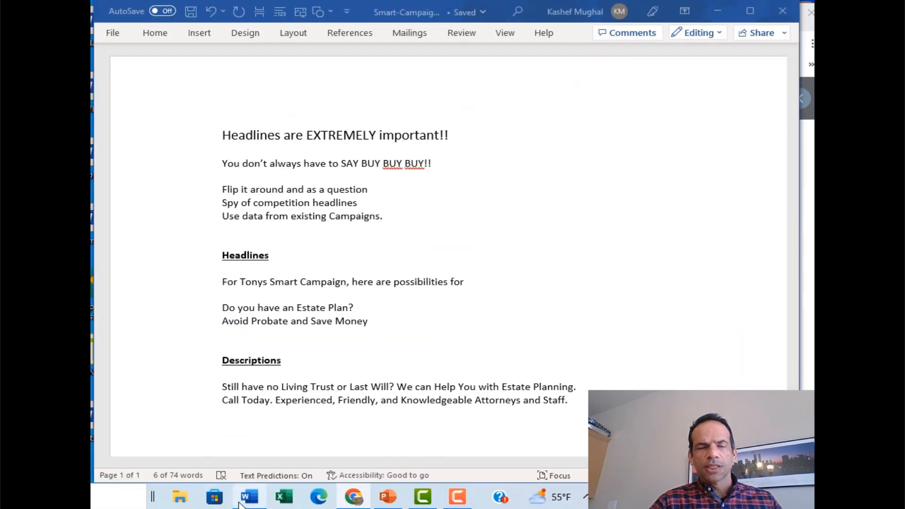
click(275, 409)
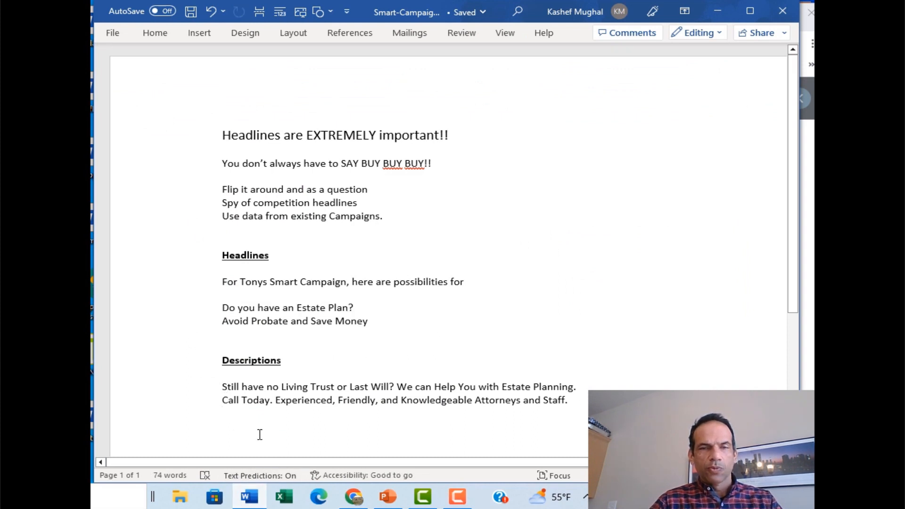
key(ctrl+z)
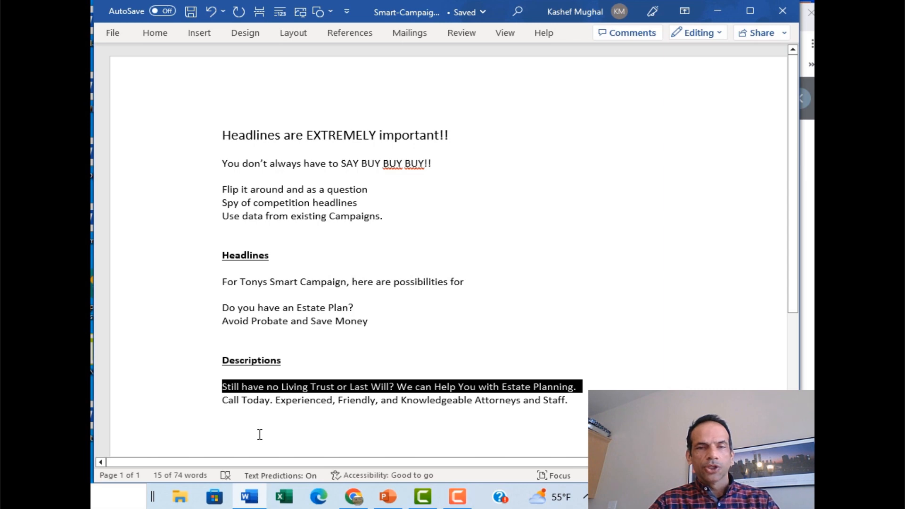
key(alt+Tab)
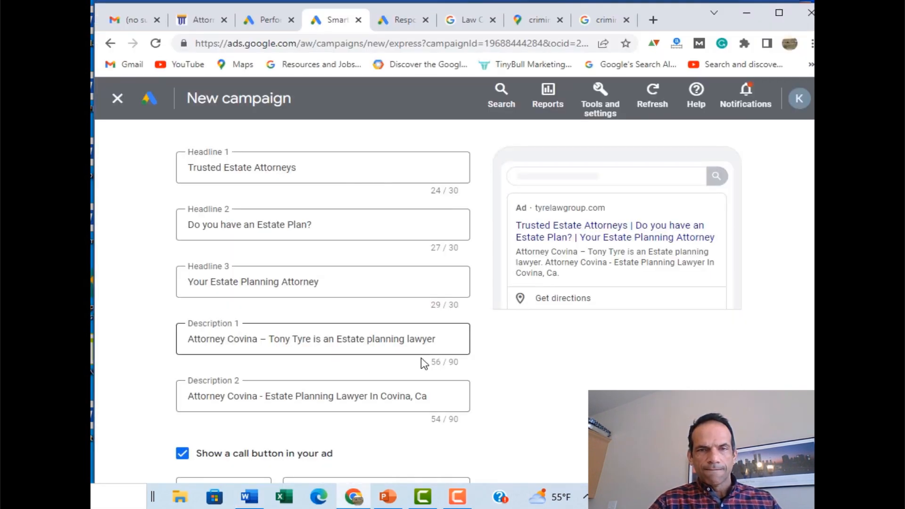
Step: Paste the Living Trust / Last Will line into Description 2, then open the firm's website tab
drag(436, 392, 174, 396)
key(ctrl+v)
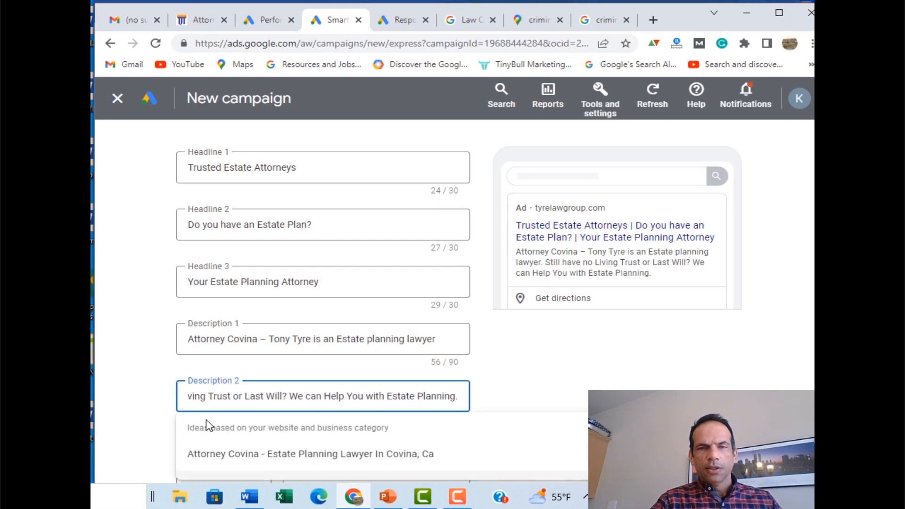
click(451, 341)
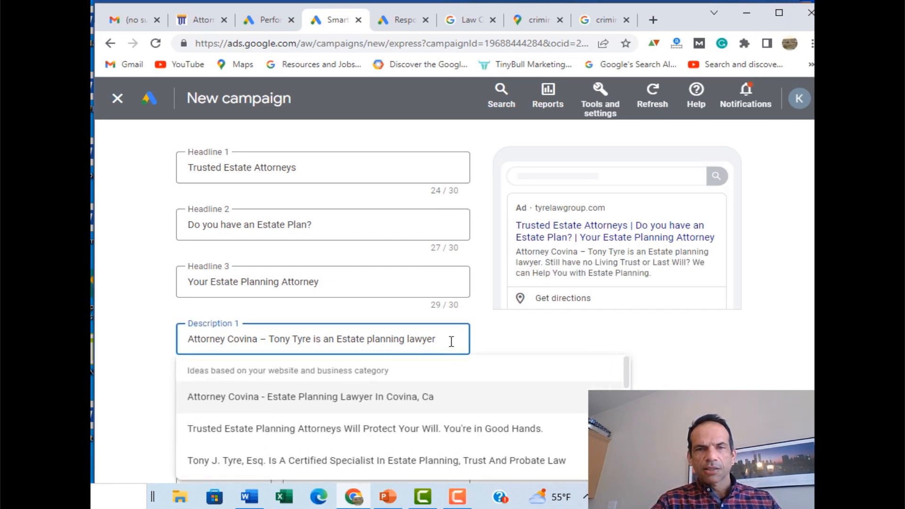
key(Tab)
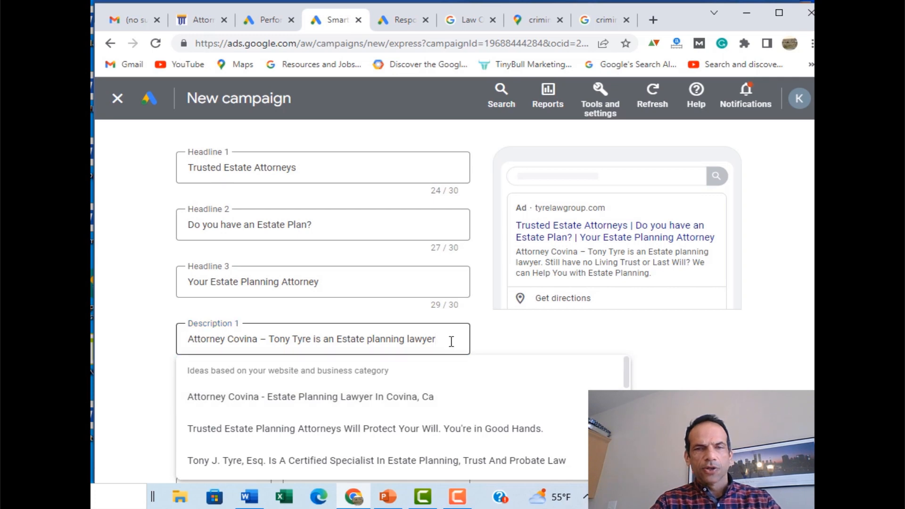
scroll(566, 365, down, 1)
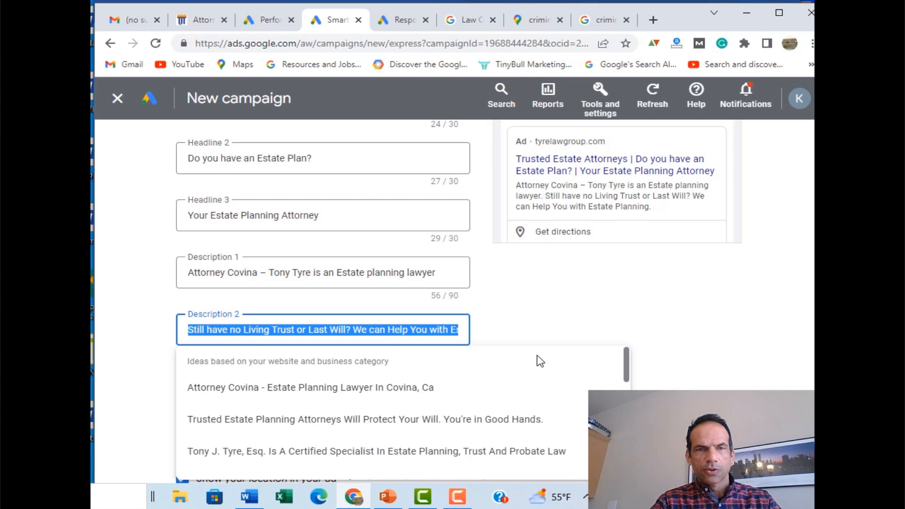
key(Tab)
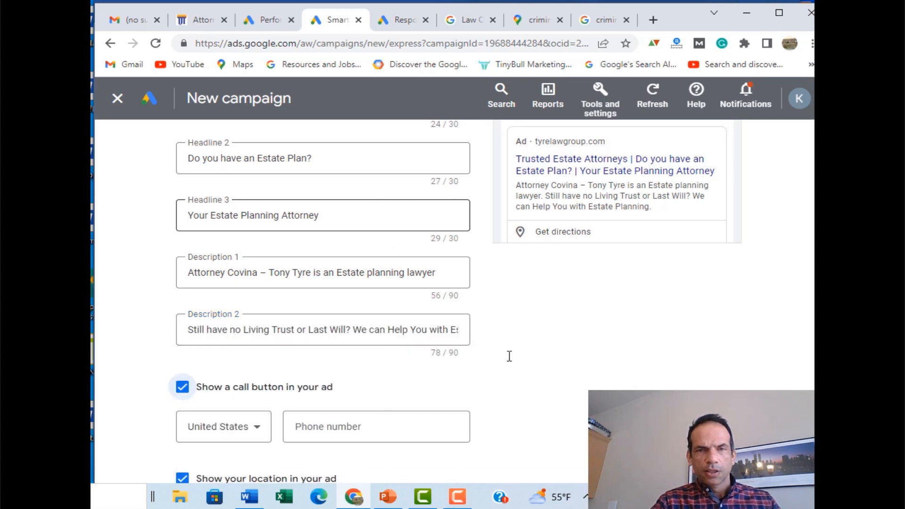
click(338, 219)
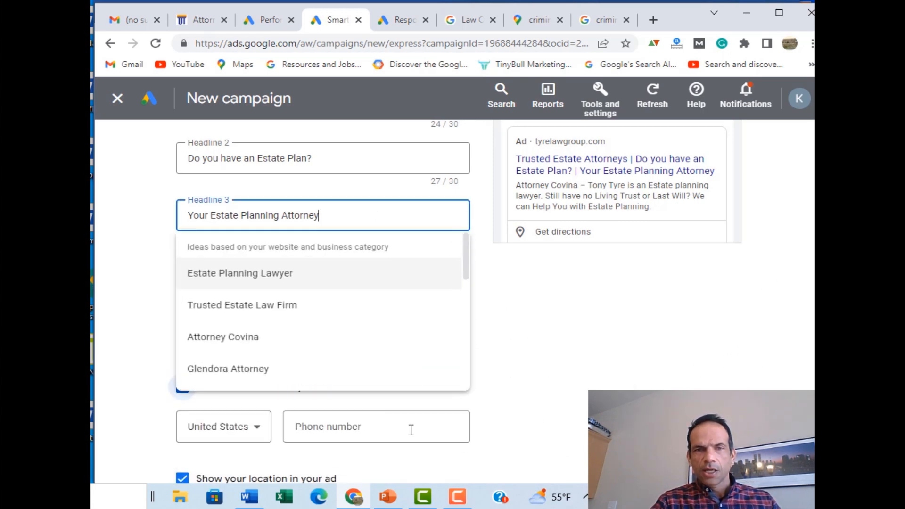
click(216, 20)
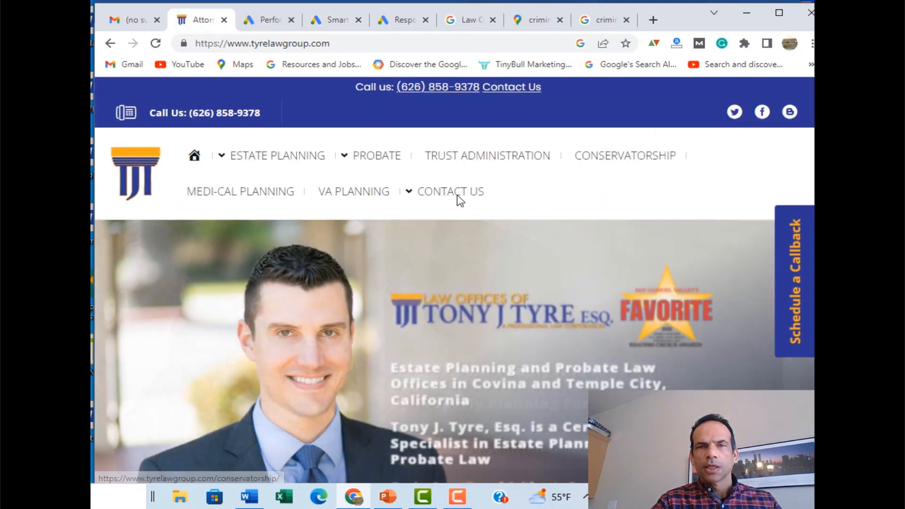
Step: Open the Tyre Law Group Contact Us page to find the office phone number
click(458, 197)
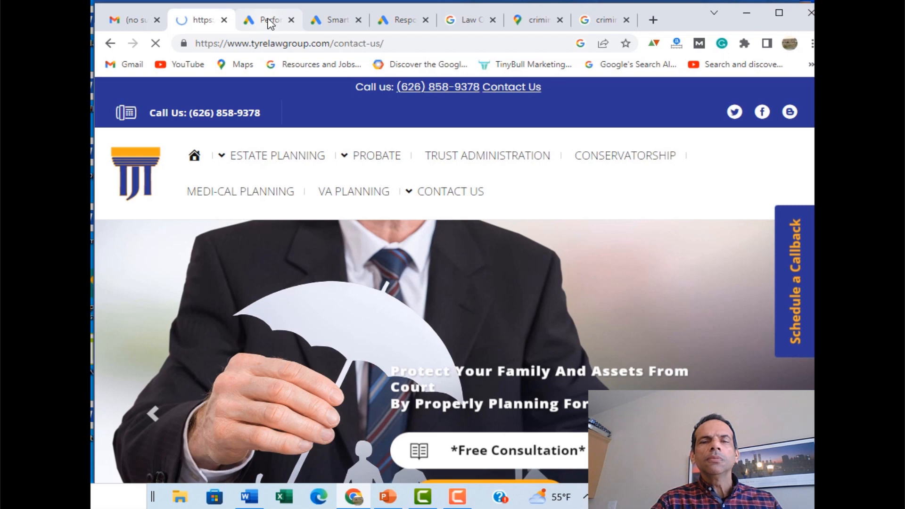
click(270, 22)
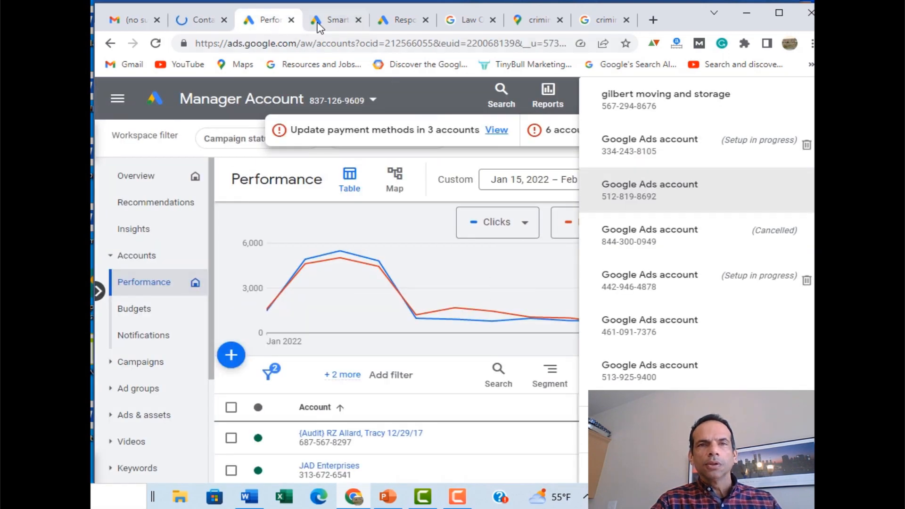
Step: Enter the office call number, starting (626), checking it against the firm's Contact Us page
click(324, 20)
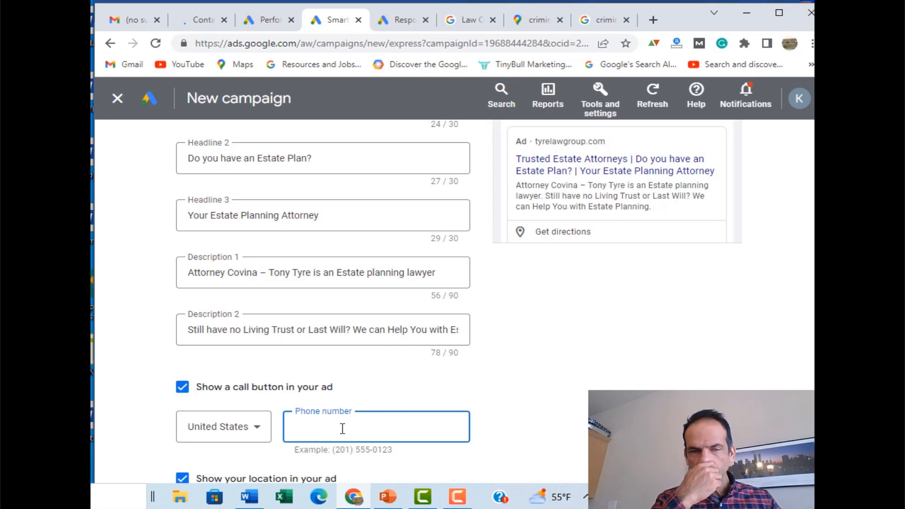
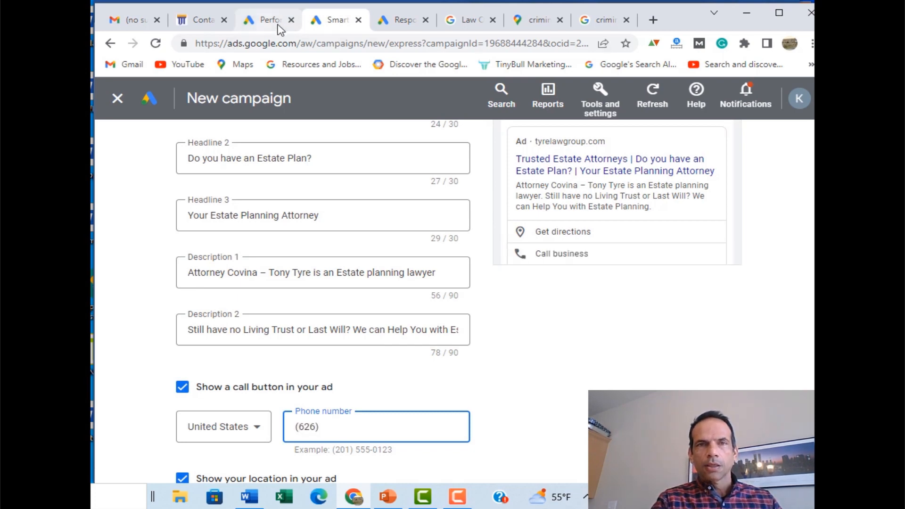
click(205, 21)
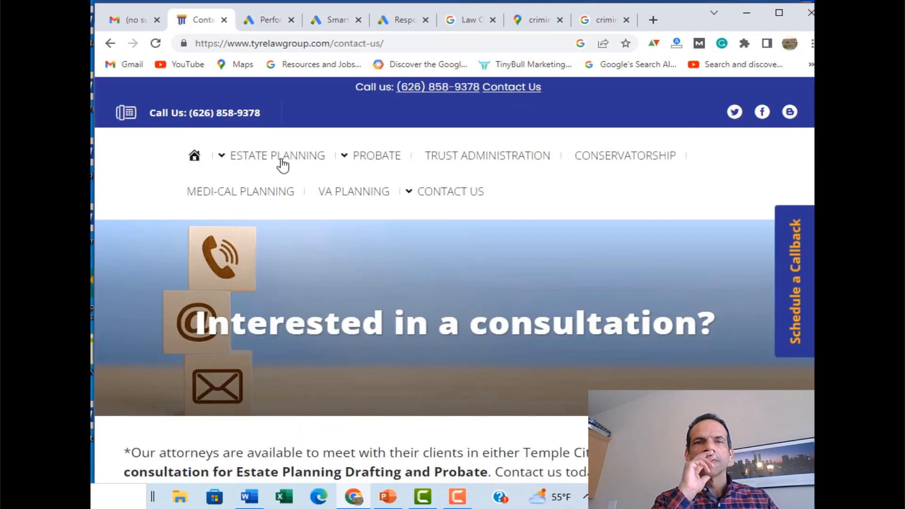
mouse_move(282, 164)
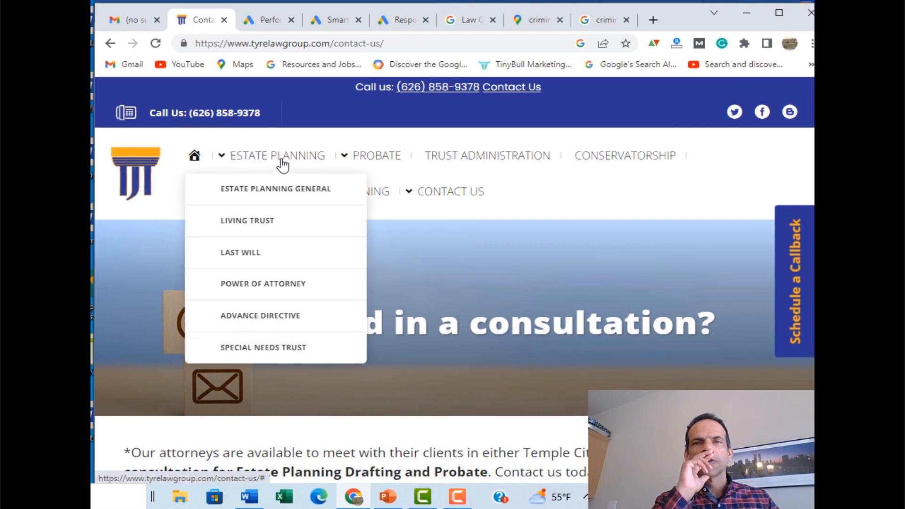
click(328, 21)
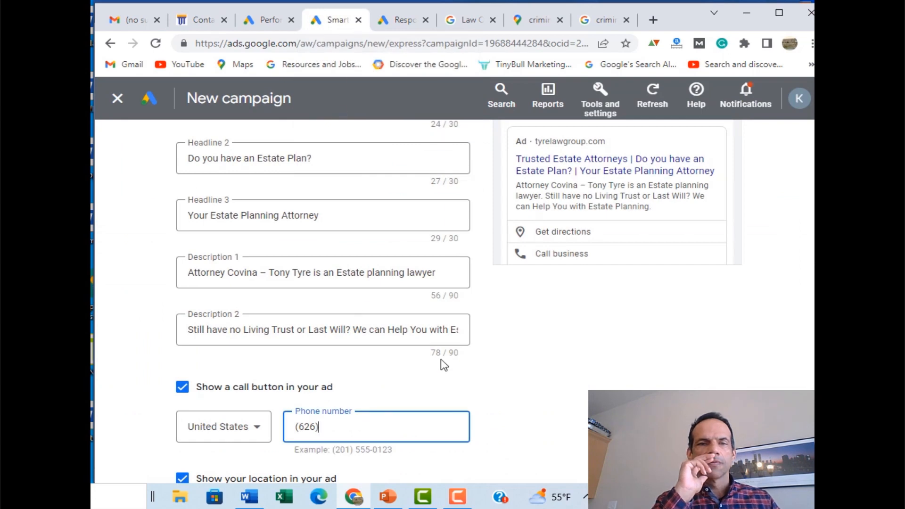
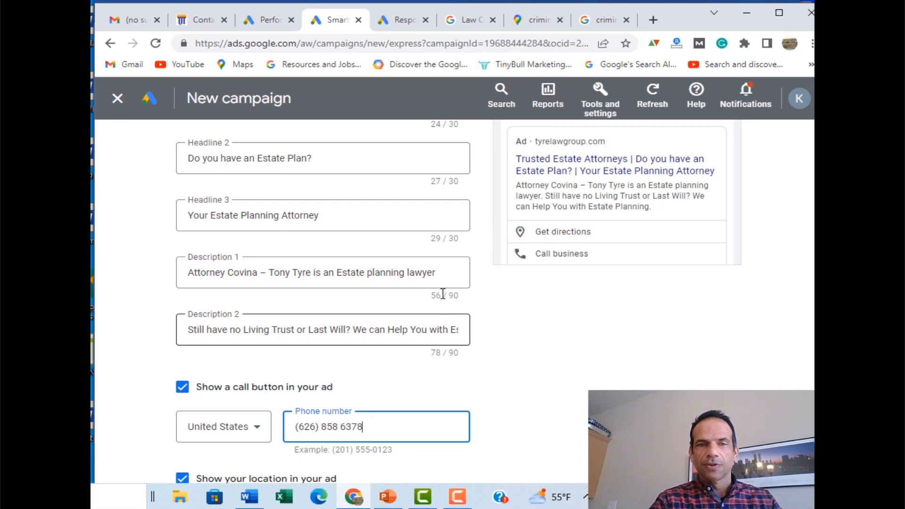
click(208, 21)
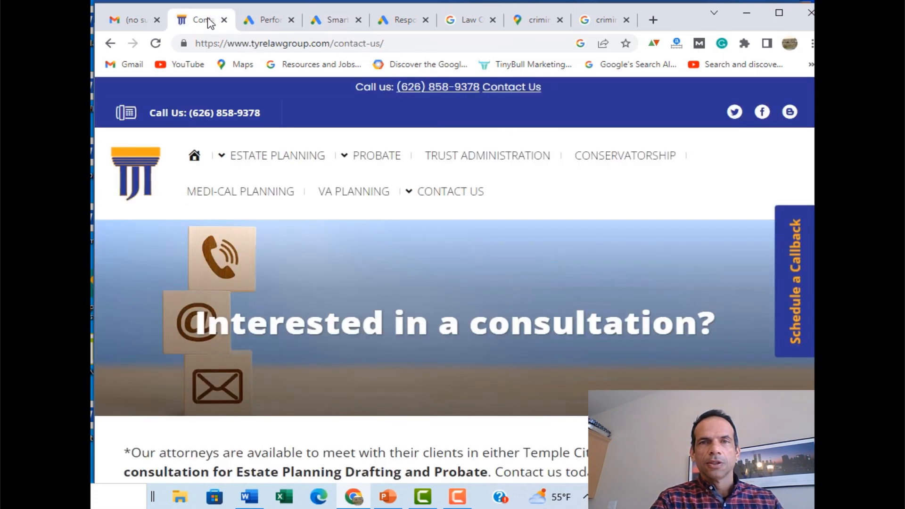
click(325, 21)
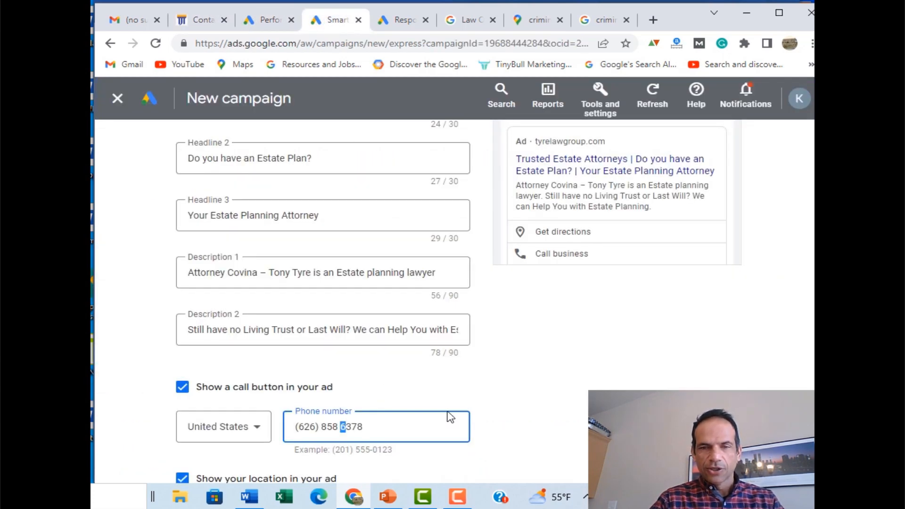
key(Tab)
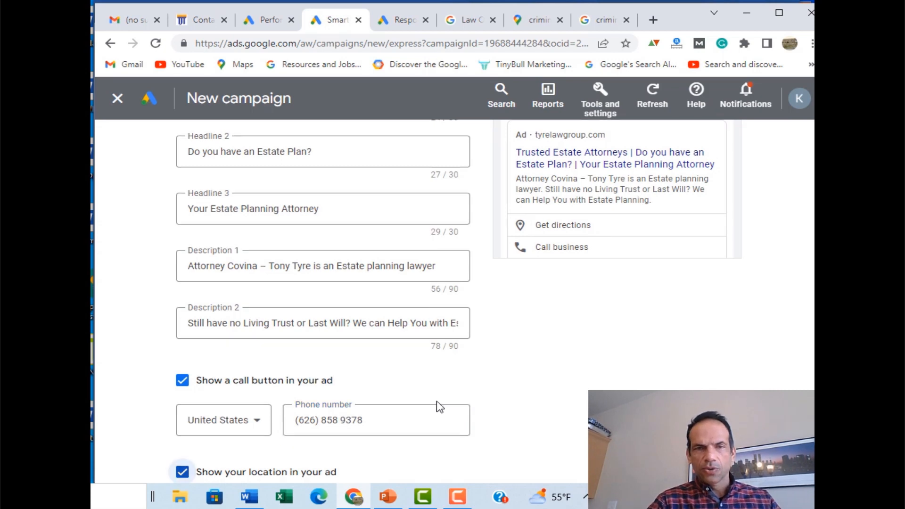
Step: Look over the finished ad's headlines, descriptions and call details, then continue to keywords
scroll(538, 370, down, 2)
scroll(539, 368, up, 4)
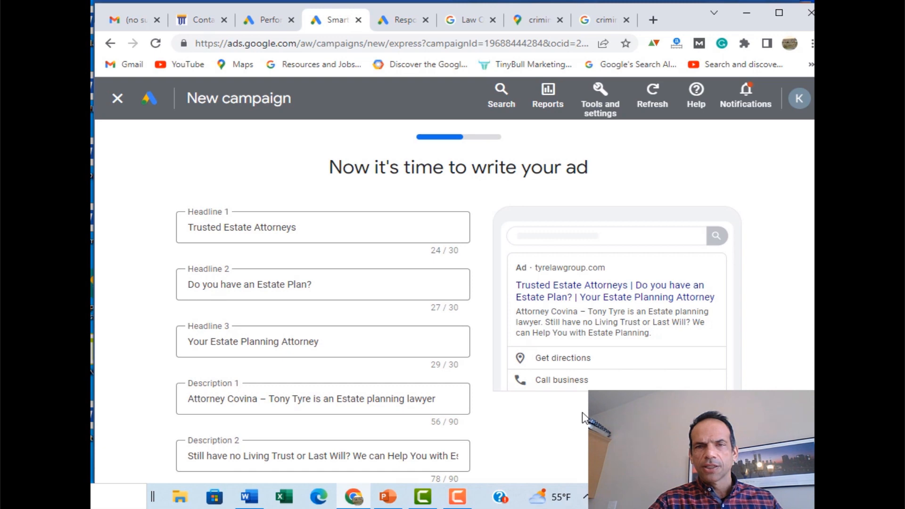
scroll(578, 422, down, 2)
scroll(578, 422, down, 7)
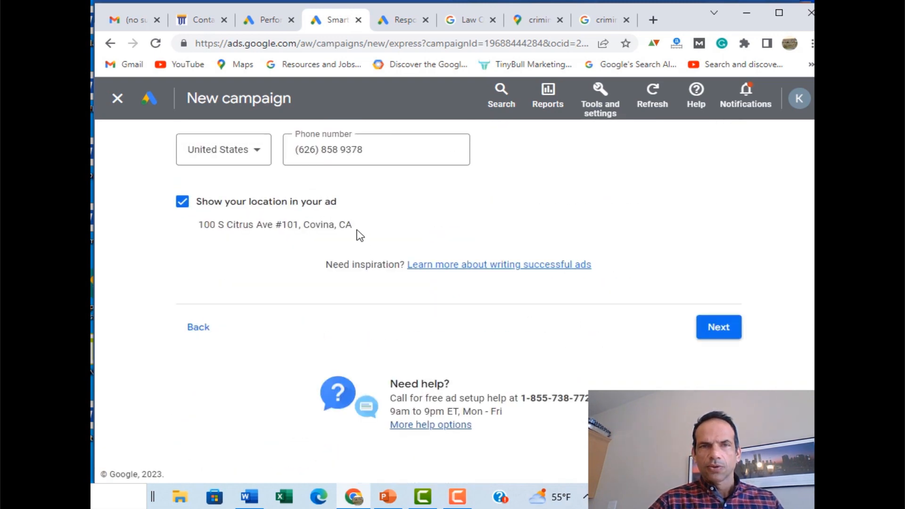
click(712, 330)
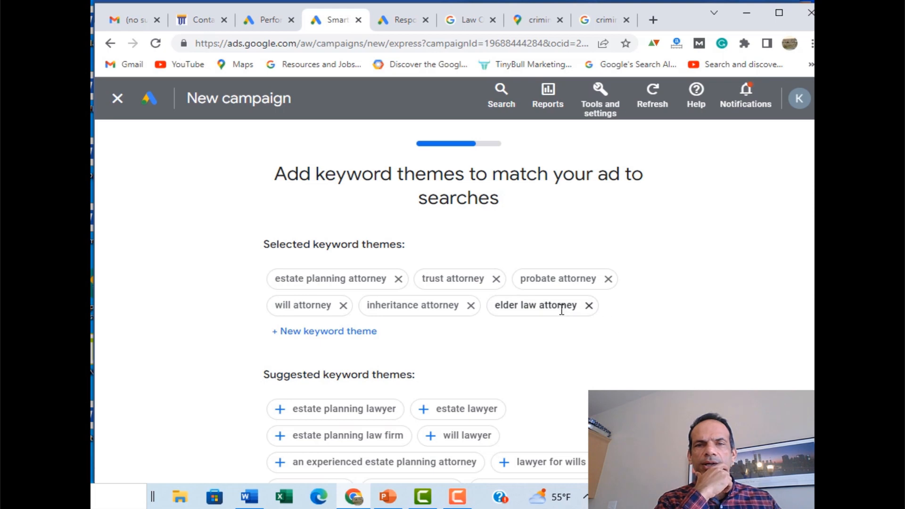
Step: Accept the six suggested estate-law keyword themes, including estate planning attorney and probate attorney
scroll(631, 352, down, 3)
scroll(631, 351, down, 5)
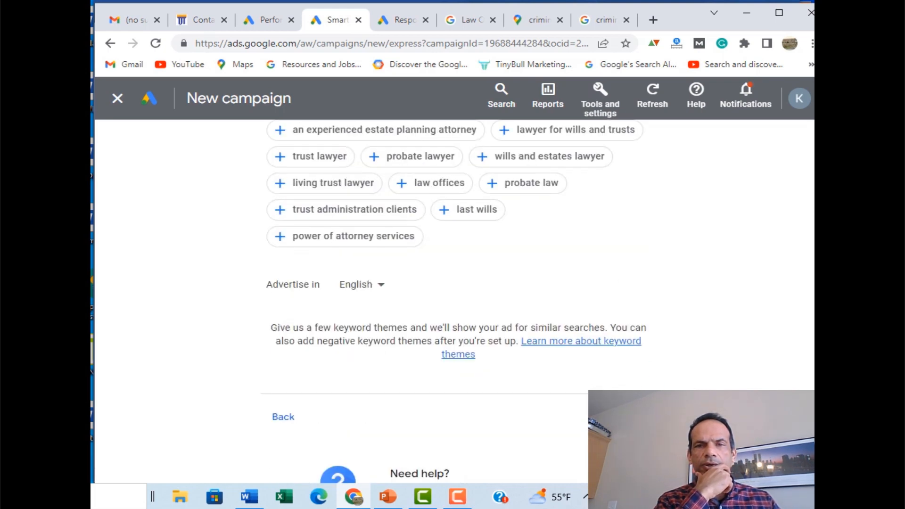
click(633, 417)
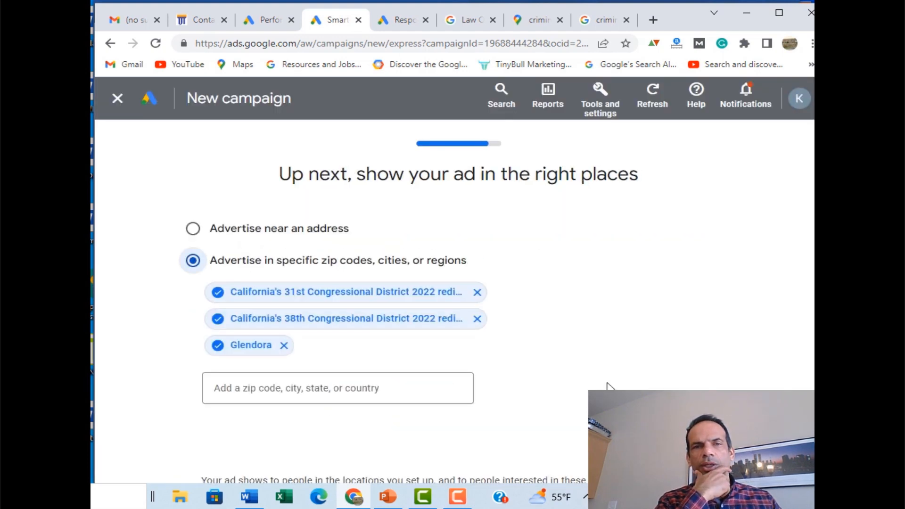
Step: Target people near the Covina office address with a 10 mi radius
click(307, 230)
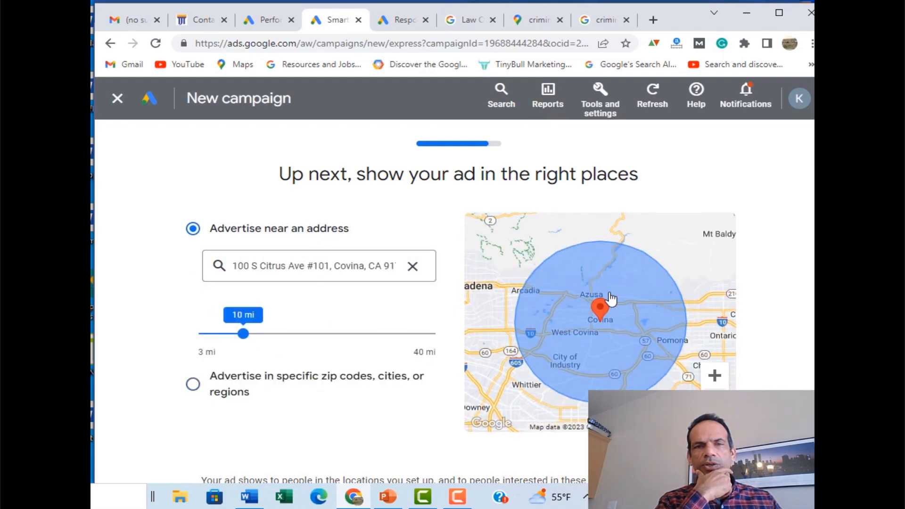
scroll(732, 260, down, 1)
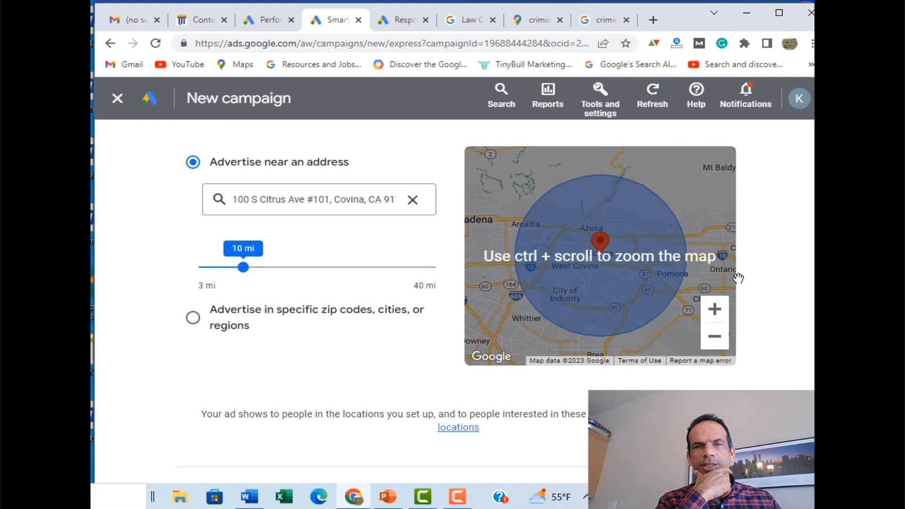
scroll(598, 254, down, 1)
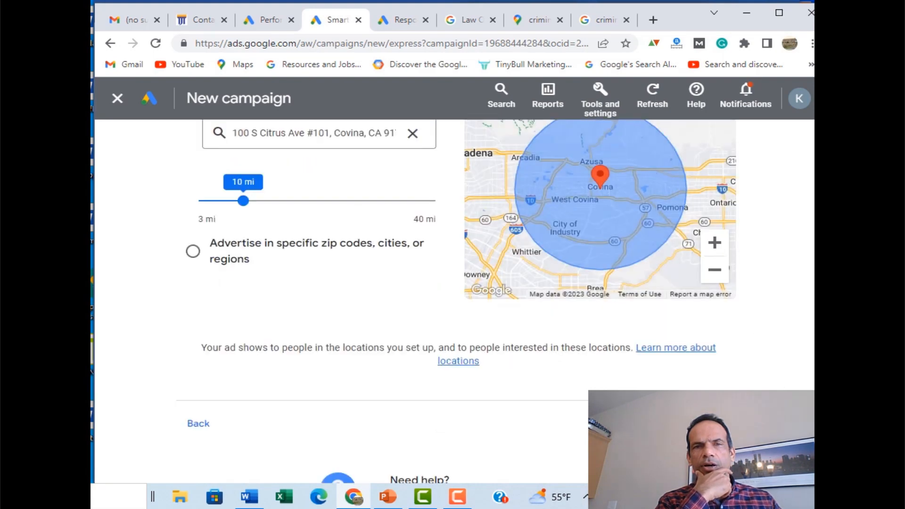
click(717, 424)
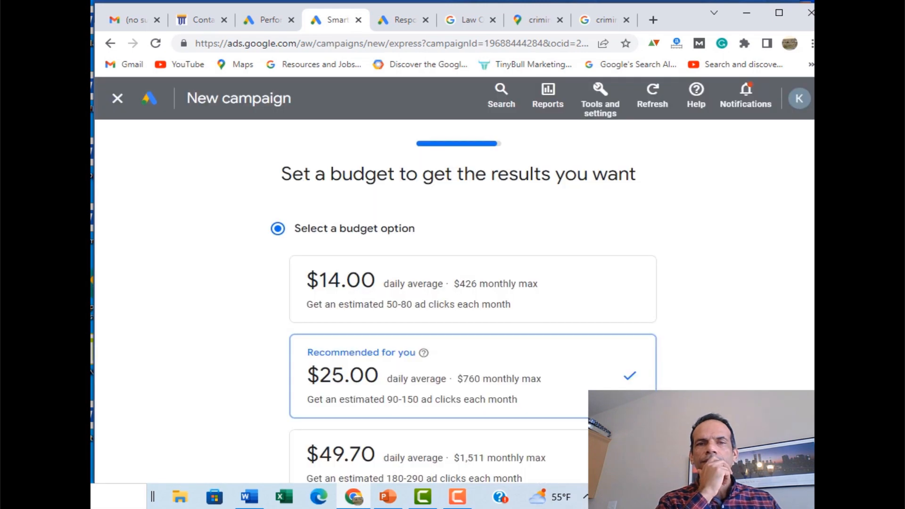
Step: Replace the recommended $25 with a custom $15 average daily budget ($456 monthly max)
scroll(545, 356, down, 3)
click(406, 325)
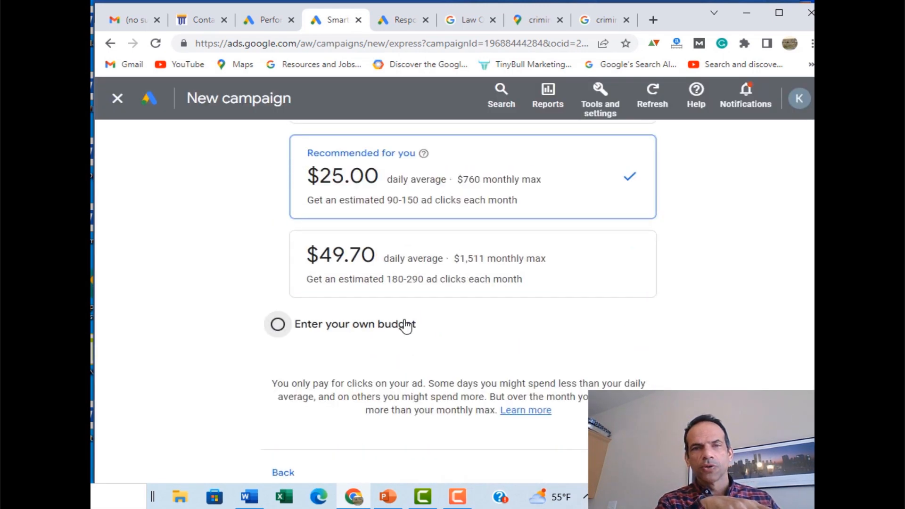
scroll(475, 343, up, 3)
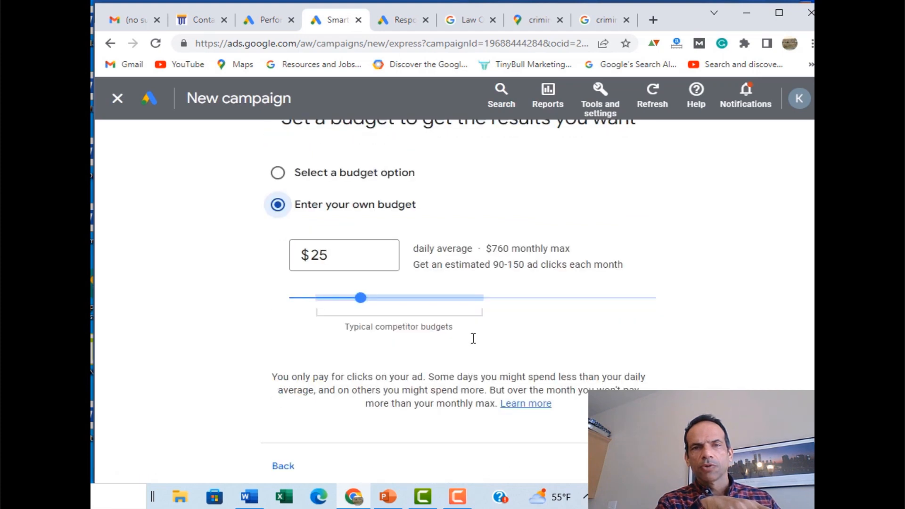
drag(354, 254, 296, 255)
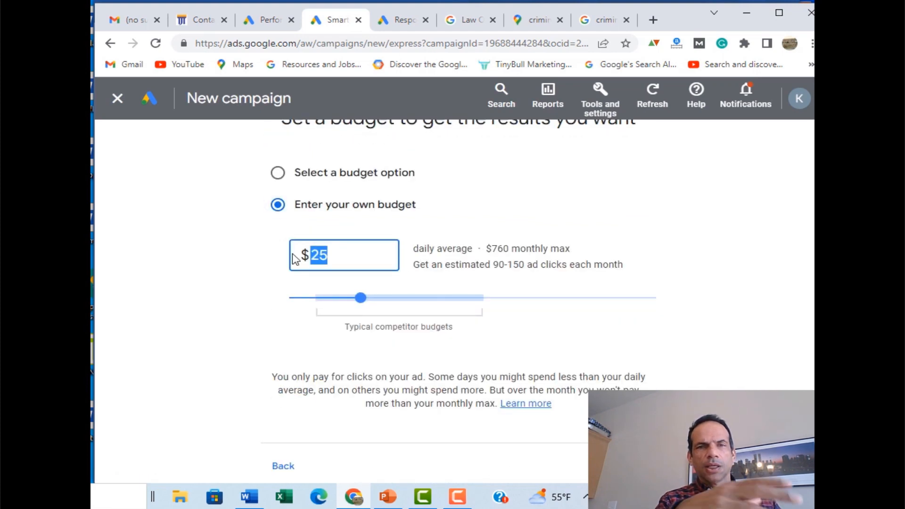
text(1)
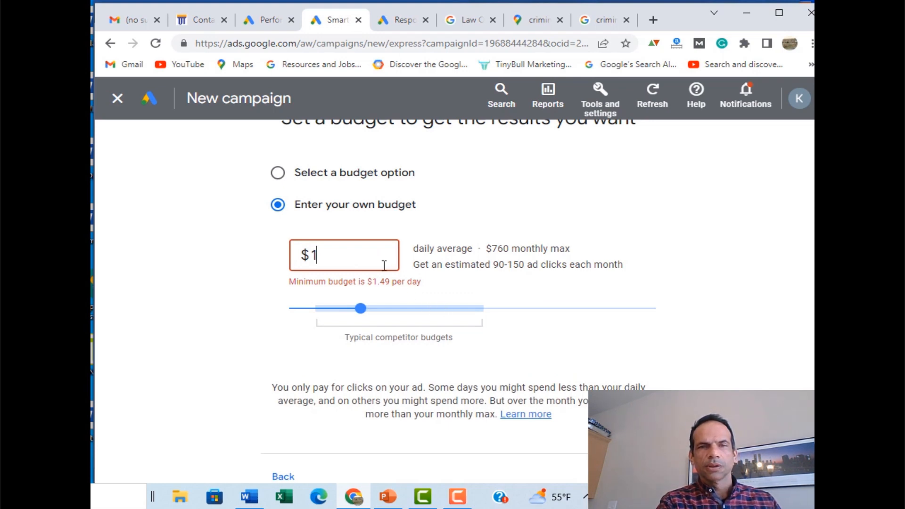
text(55)
drag(332, 260, 277, 256)
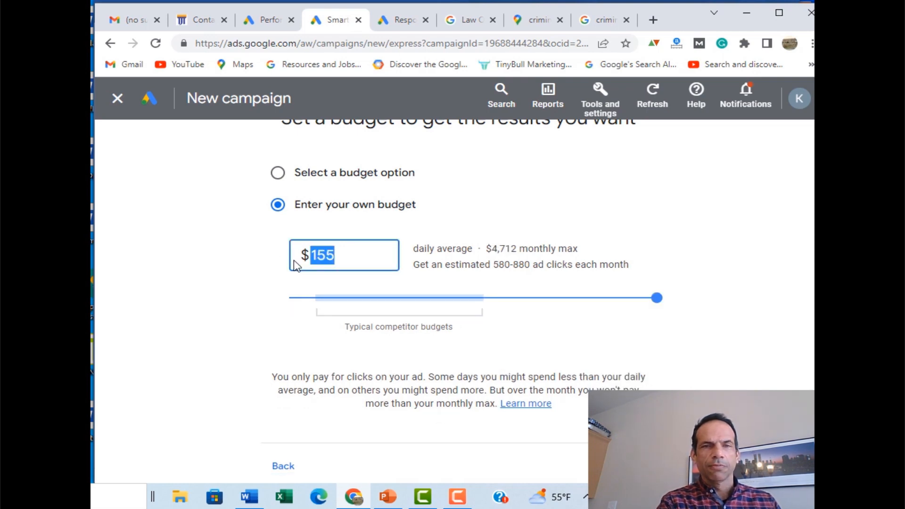
text(15)
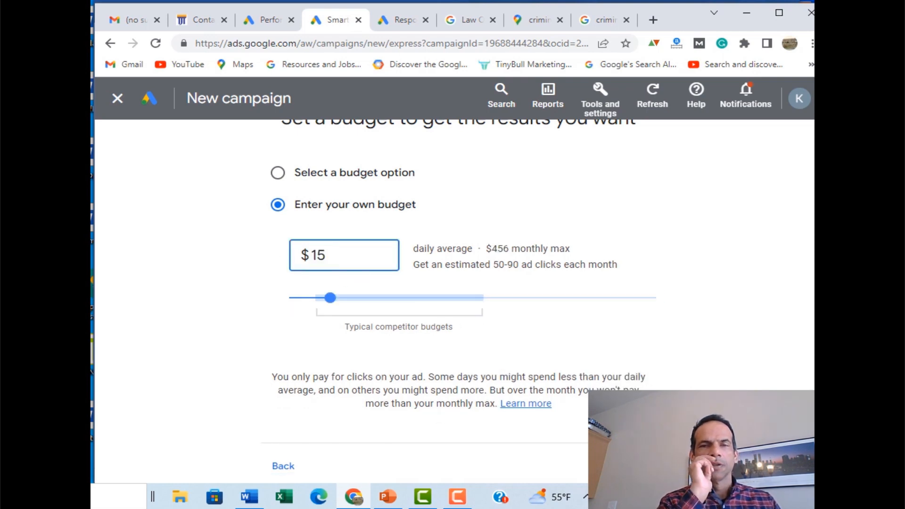
click(629, 465)
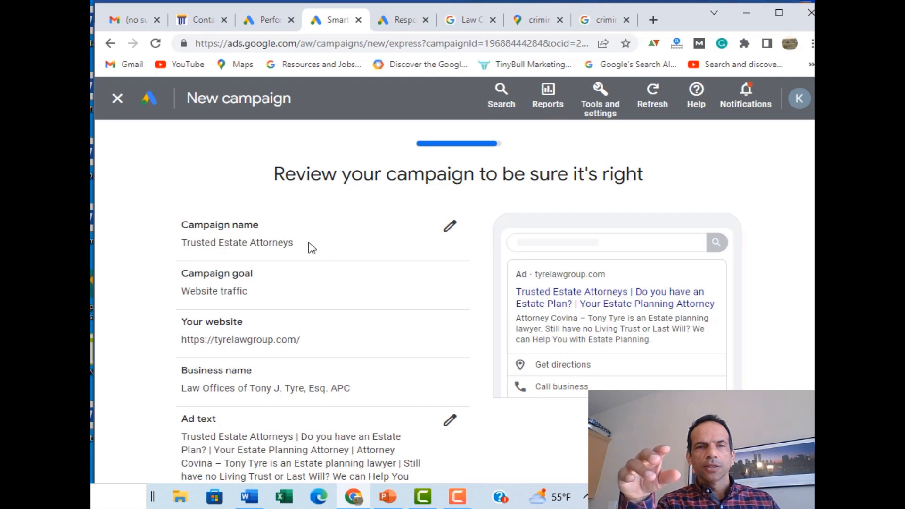
Step: Submit the reviewed Trusted Estate Attorneys campaign and skip Google Analytics linking
scroll(401, 289, down, 1)
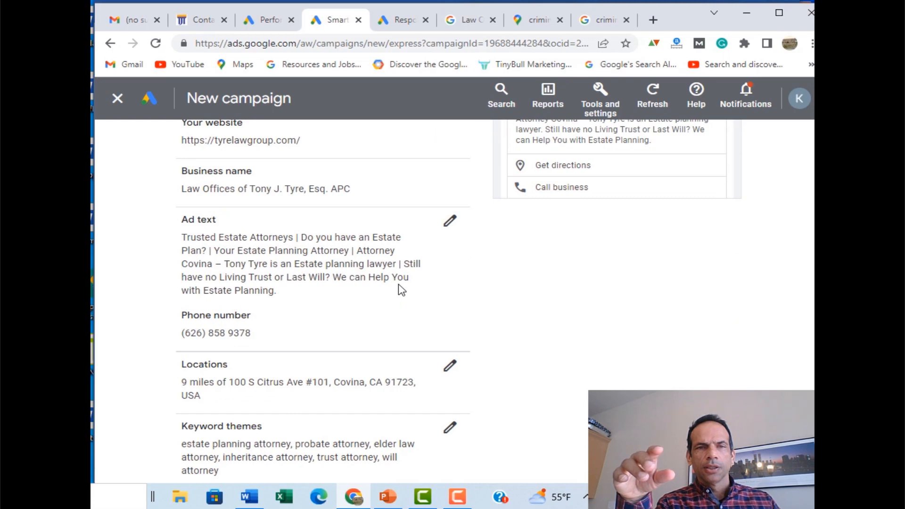
scroll(401, 289, down, 1)
scroll(401, 289, down, 1)
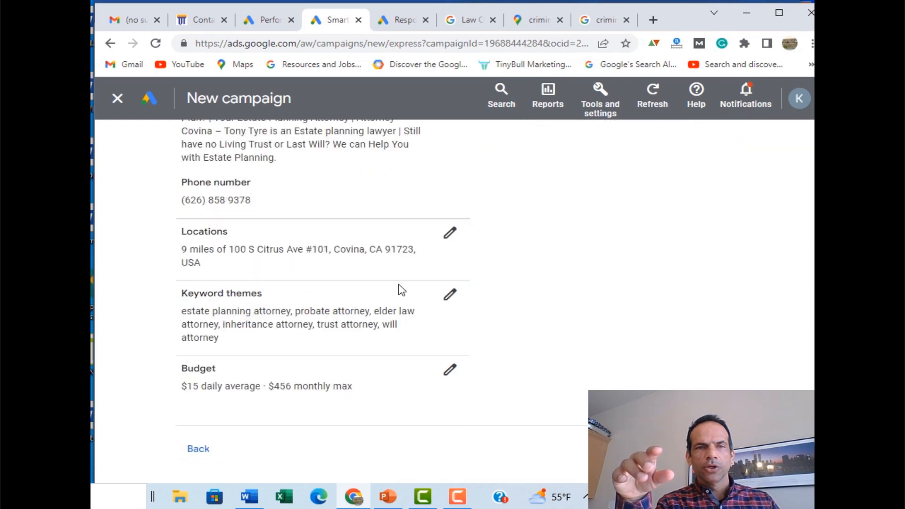
scroll(397, 295, down, 1)
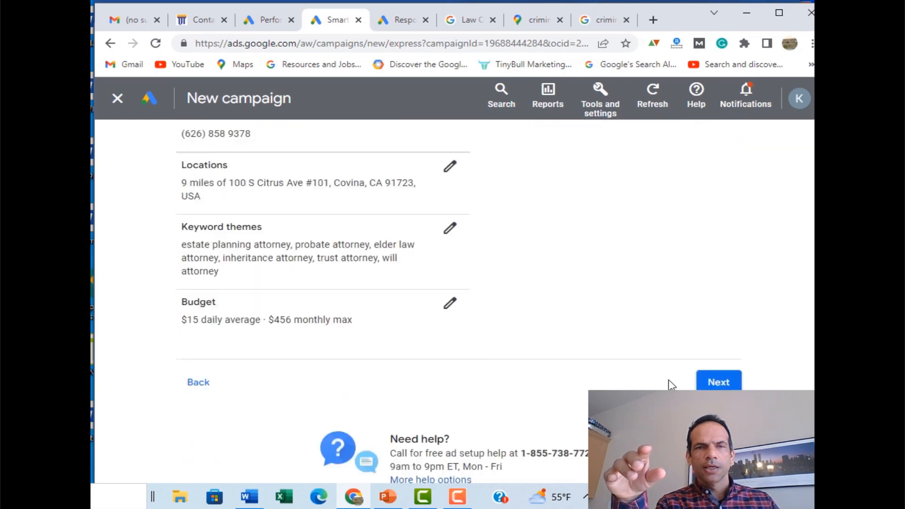
click(716, 382)
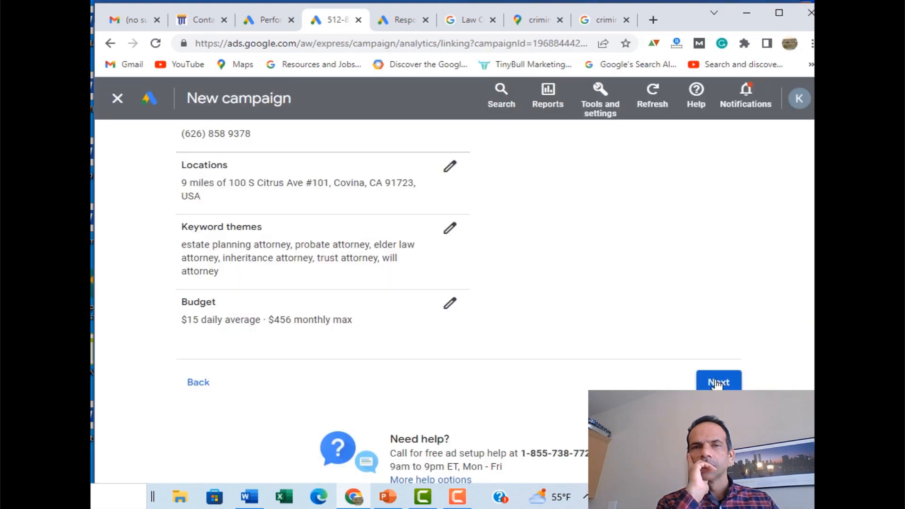
click(716, 383)
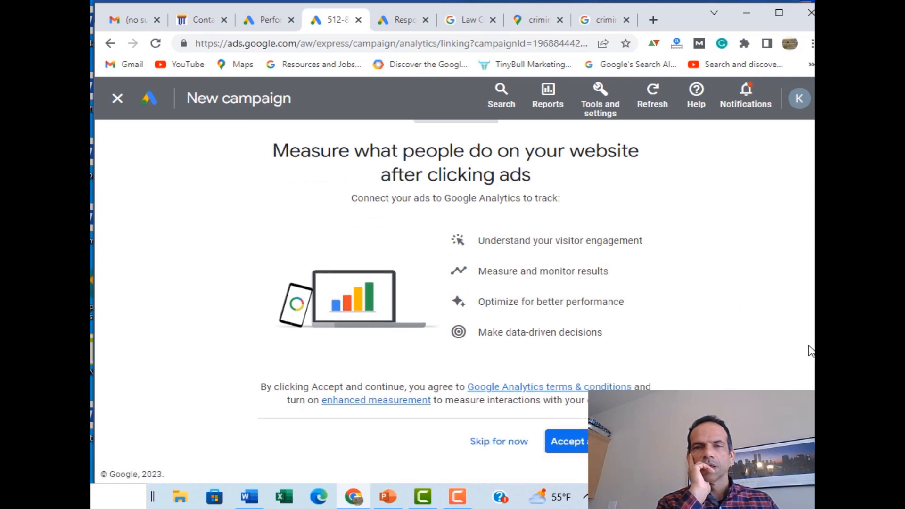
click(481, 443)
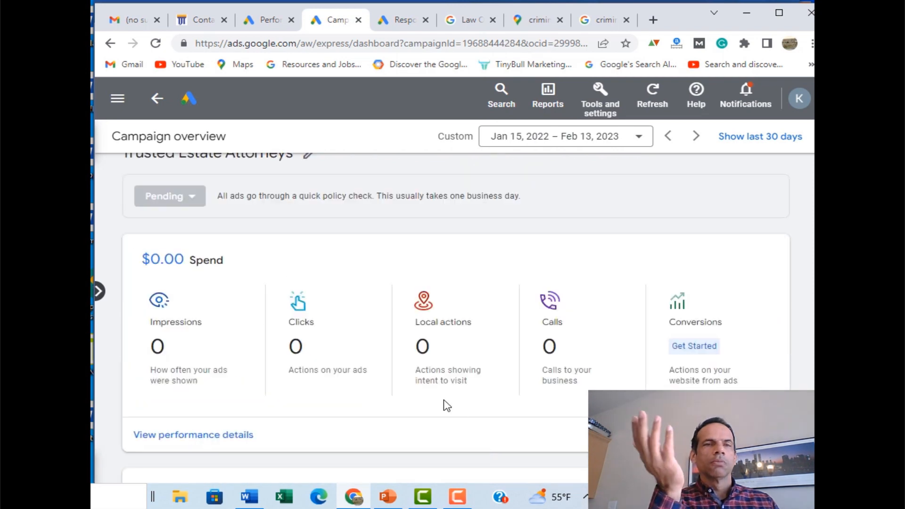
Step: Scroll the pending campaign's overview, then show PowerPoint slide 5 with the February 2023 special
scroll(686, 356, up, 1)
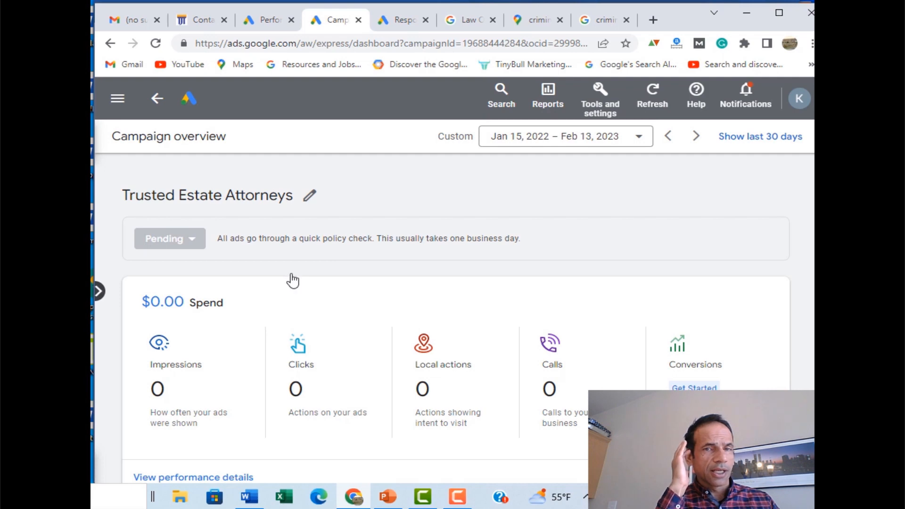
scroll(292, 280, down, 20)
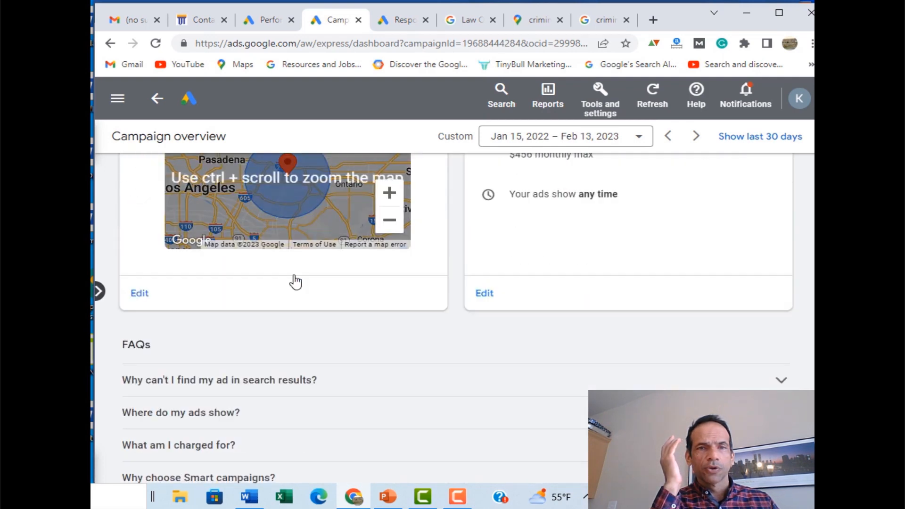
scroll(295, 281, down, 3)
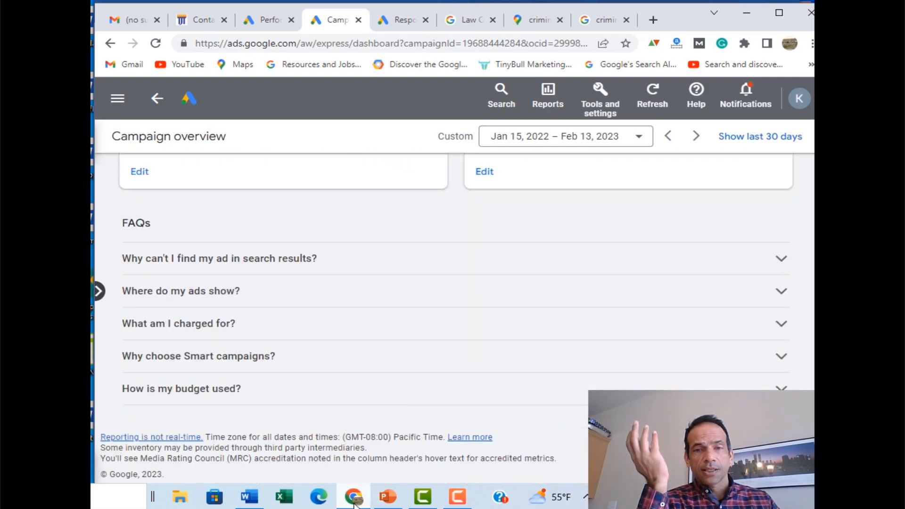
click(399, 502)
click(153, 353)
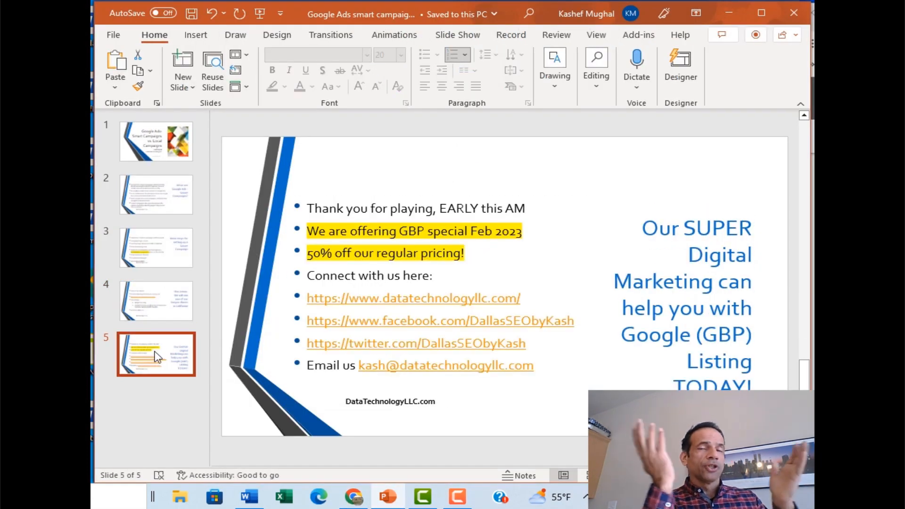